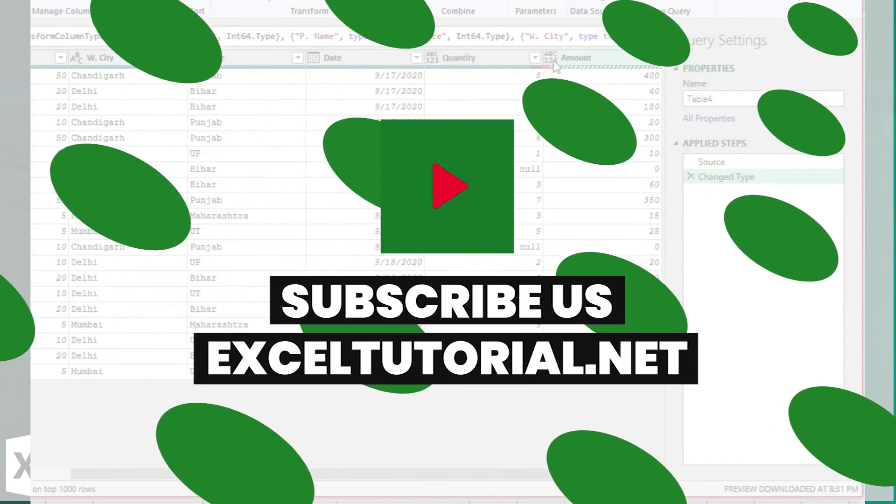
View and close the Amount column's data-type list twice without changing it, then return to the worksheet.
click(551, 58)
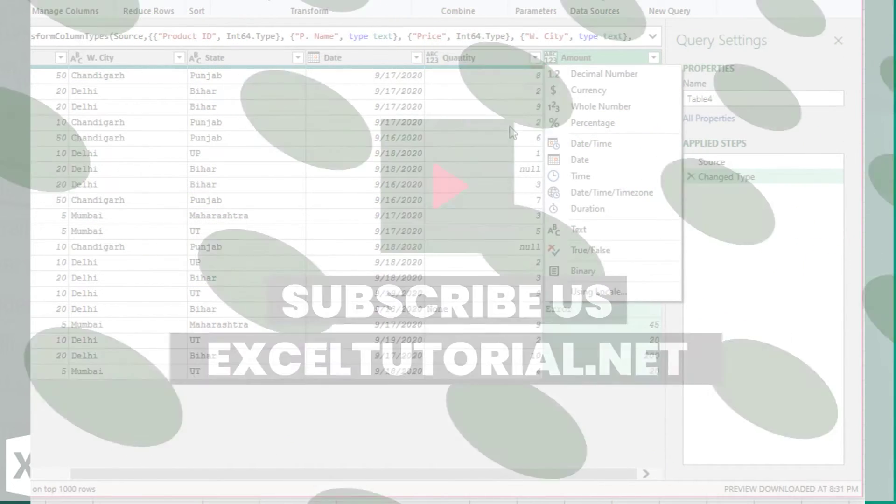
click(592, 62)
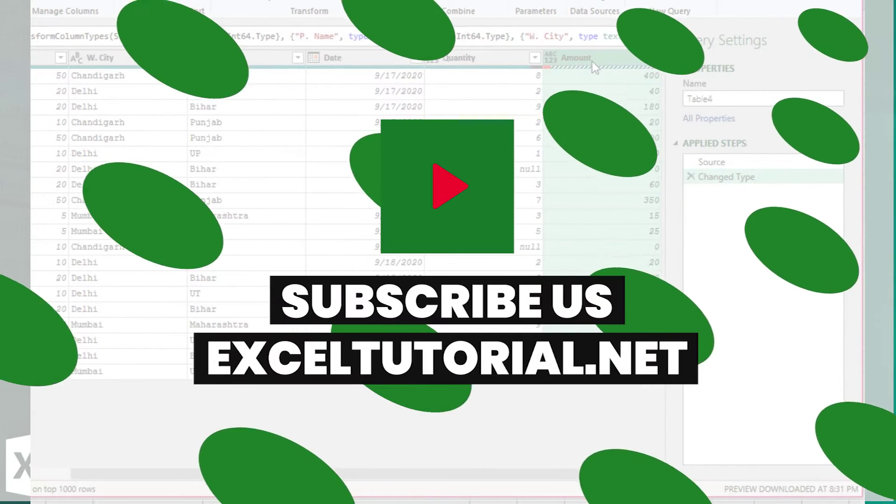
click(551, 59)
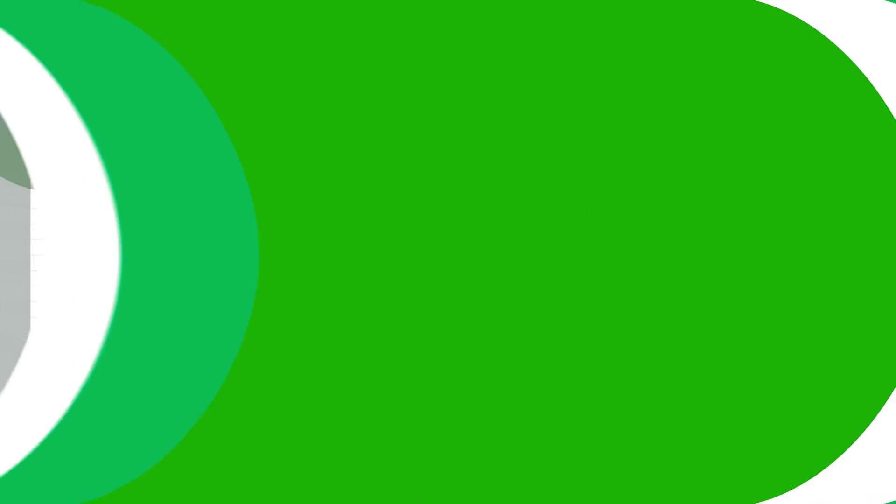
click(588, 106)
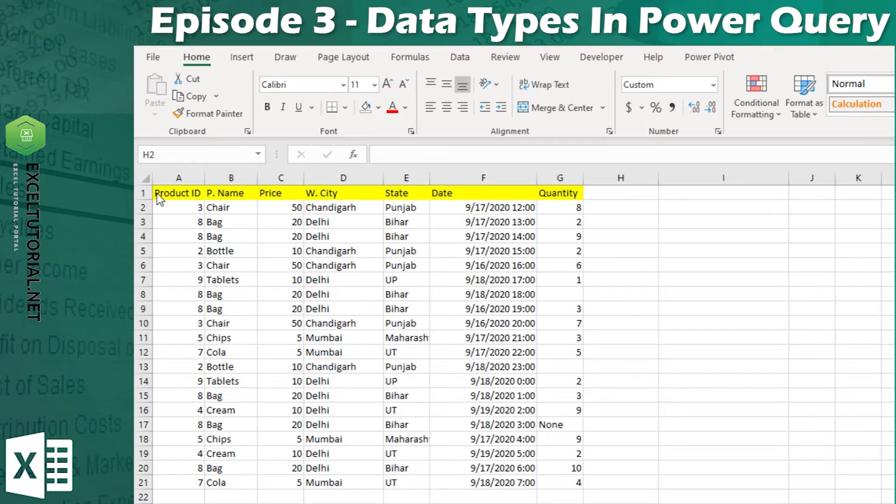
click(158, 193)
key(Right)
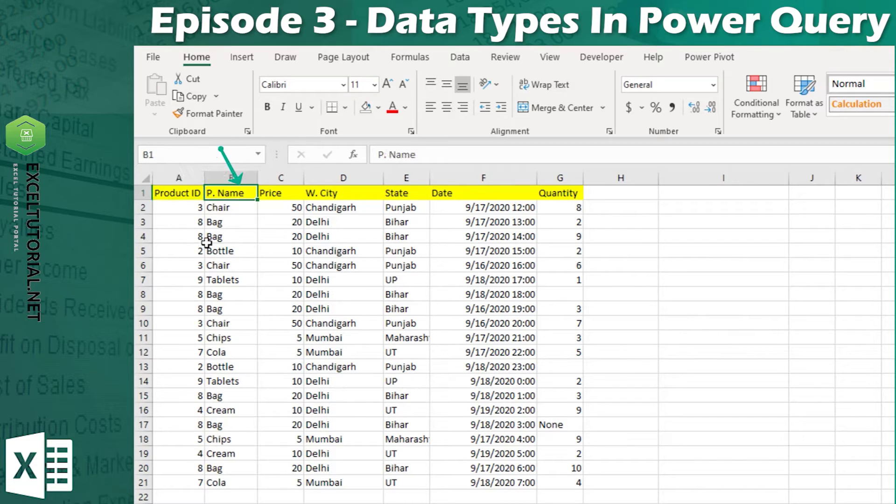
key(Right)
key(Right)
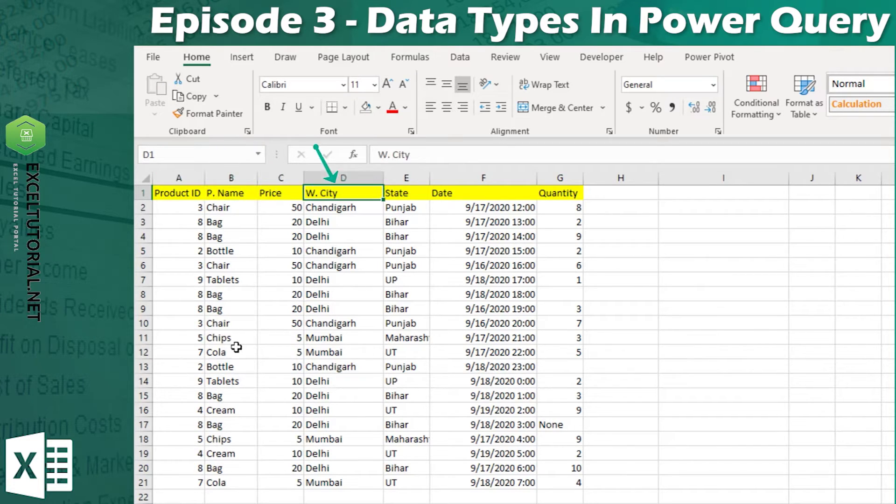
click(397, 208)
click(477, 199)
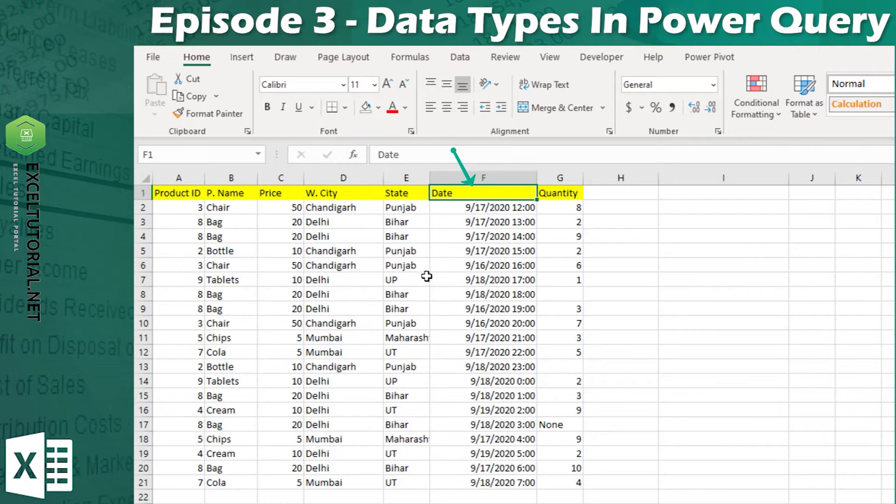
click(565, 195)
drag(555, 209, 574, 481)
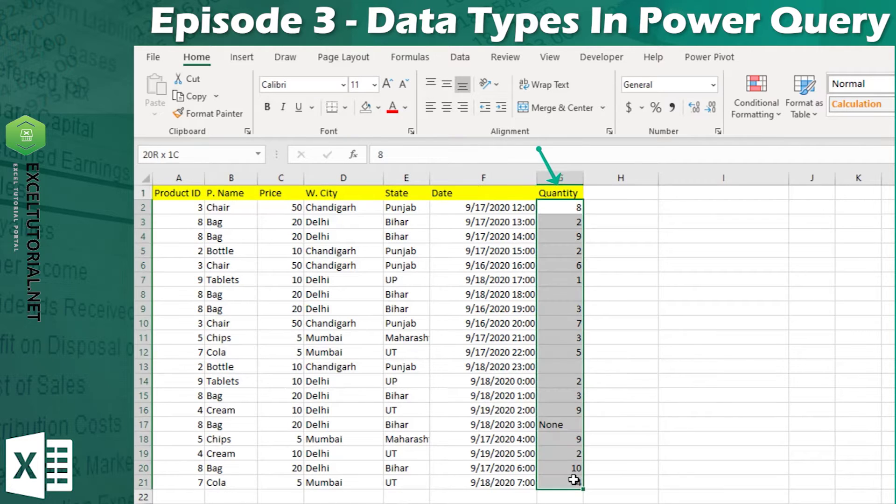
click(620, 193)
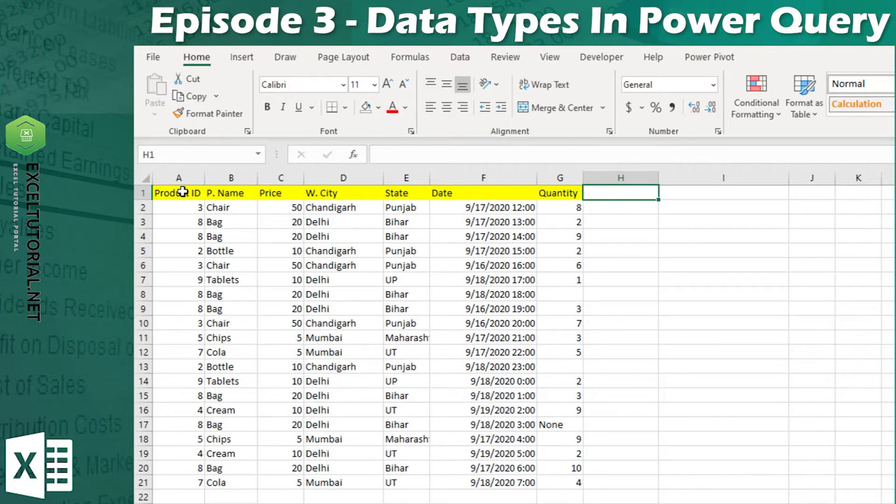
double_click(629, 192)
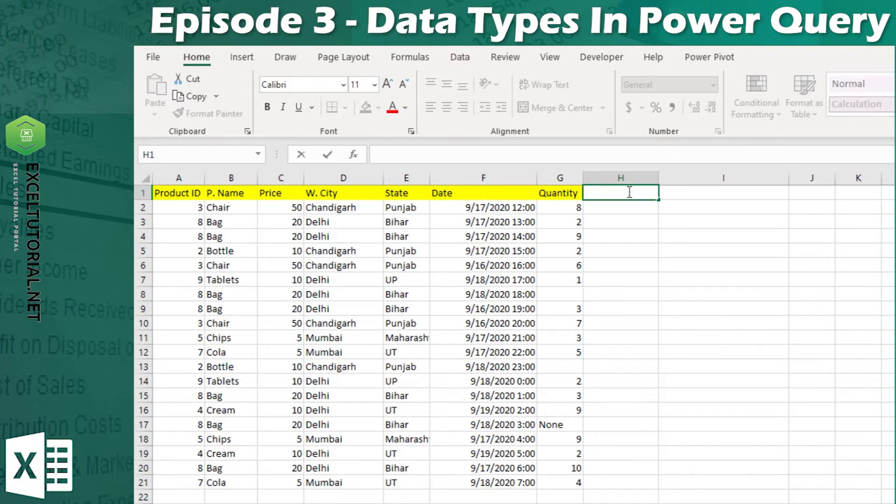
Head H1 'Amount' and enter the formula =$C2*$G2 in H2.
text(Amount)
key(Return)
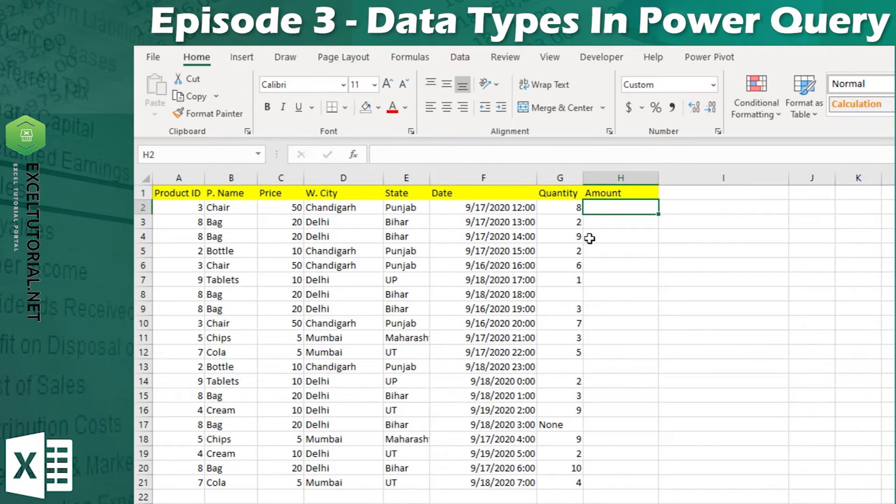
double_click(624, 207)
text(=)
click(286, 207)
text(*)
click(719, 161)
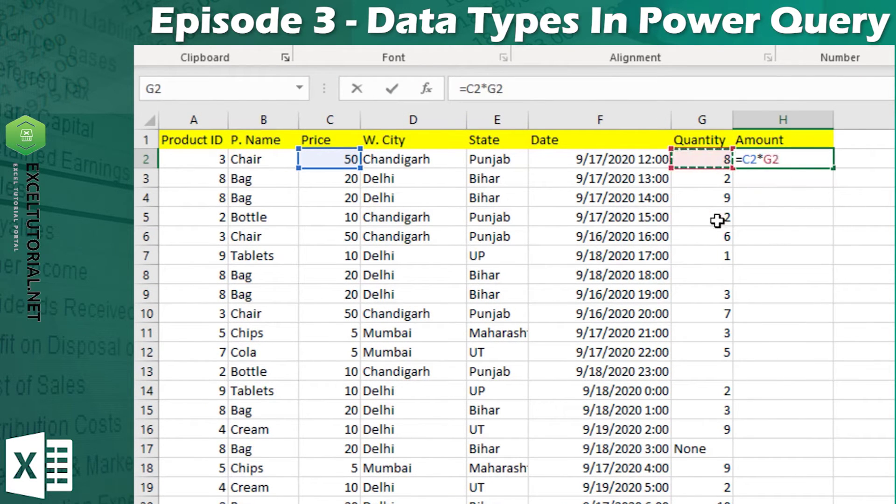
key(F4)
key(F4)
key(F4)
double_click(750, 159)
key(F4)
key(F4)
key(F4)
click(819, 159)
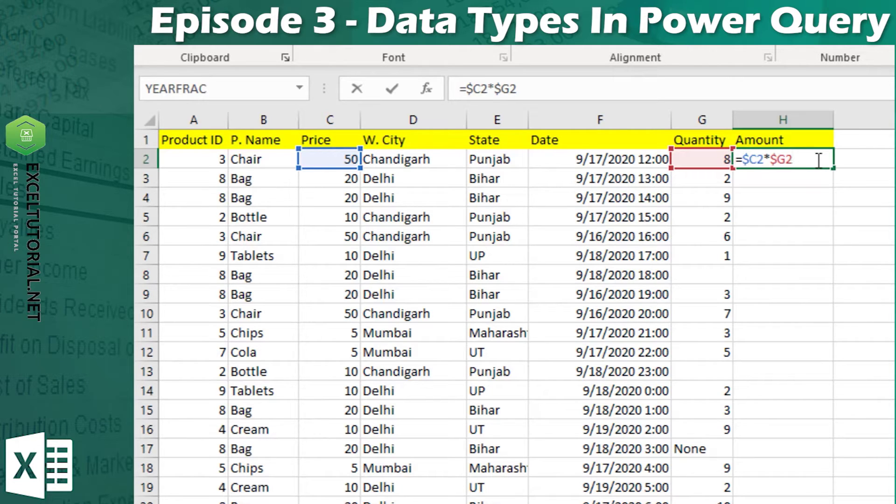
key(Return)
Fill the Amount formula down to row 21 and inspect the #VALUE! error in H17.
click(816, 160)
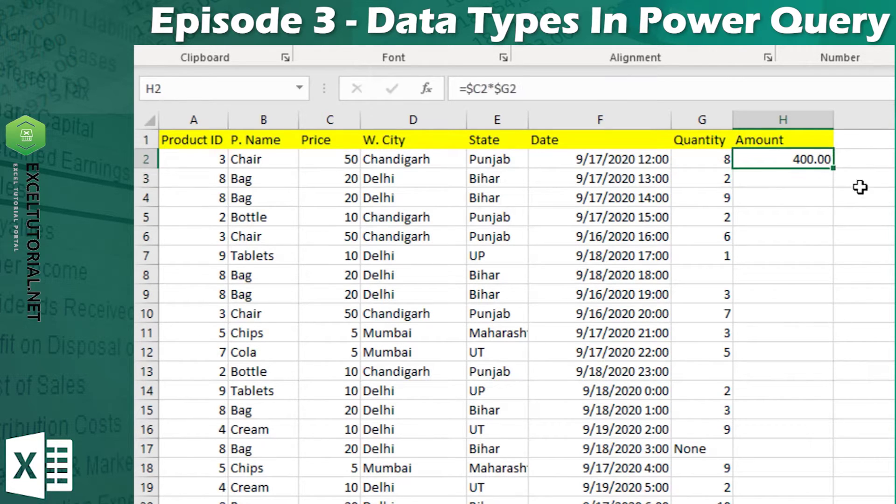
double_click(833, 168)
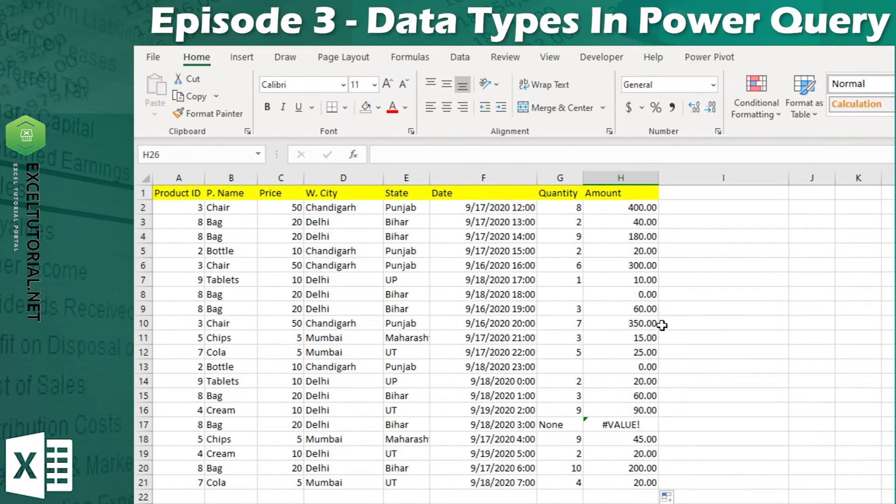
click(606, 424)
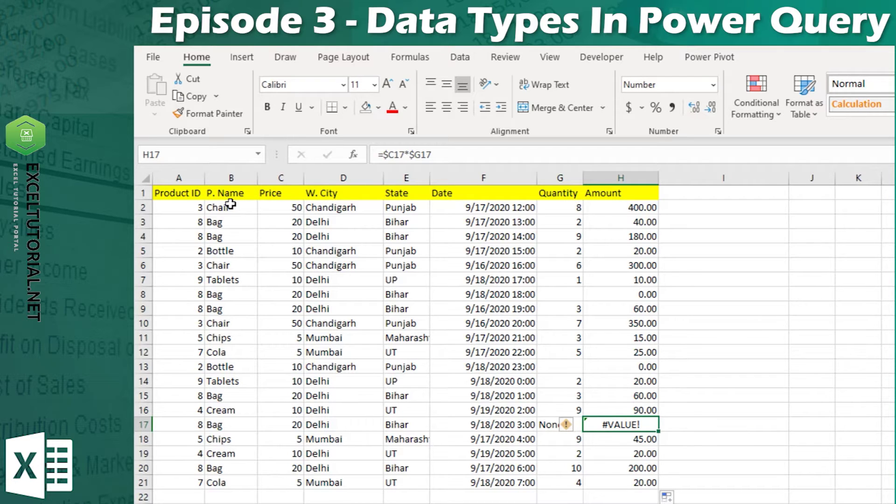
Send range A1:H21 to Power Query with From Table/Range, creating a table with headers.
drag(182, 193, 620, 482)
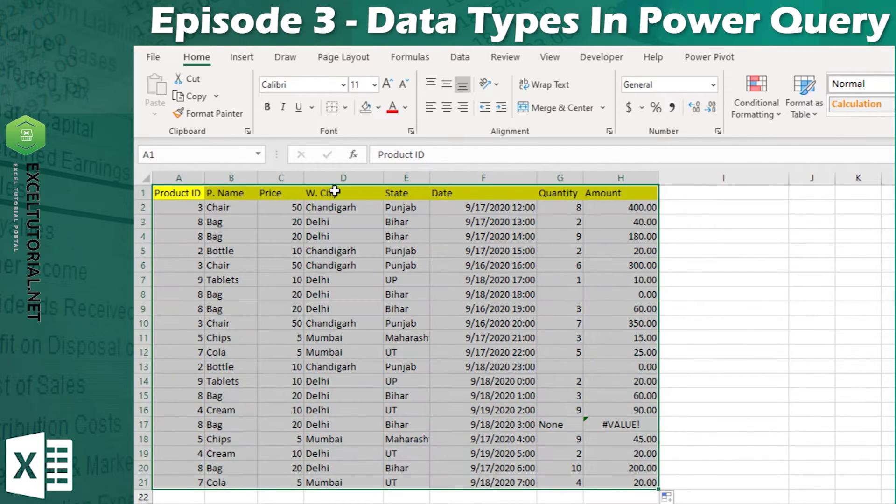
click(285, 57)
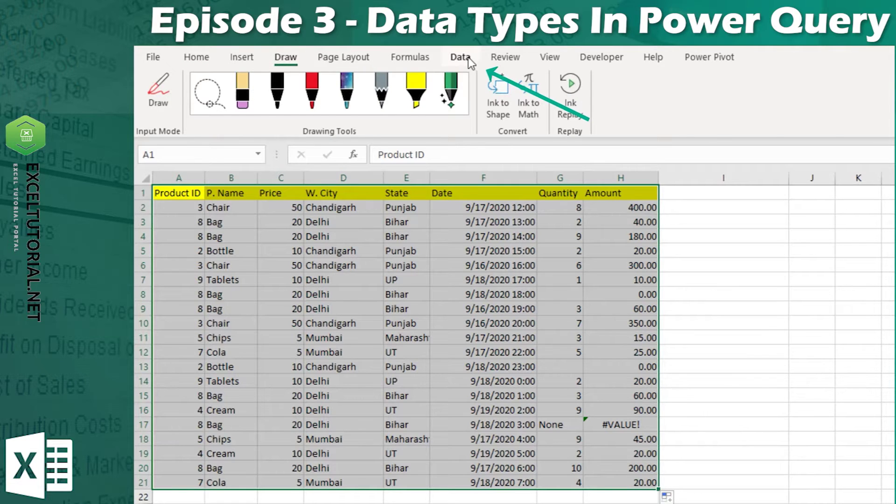
click(469, 60)
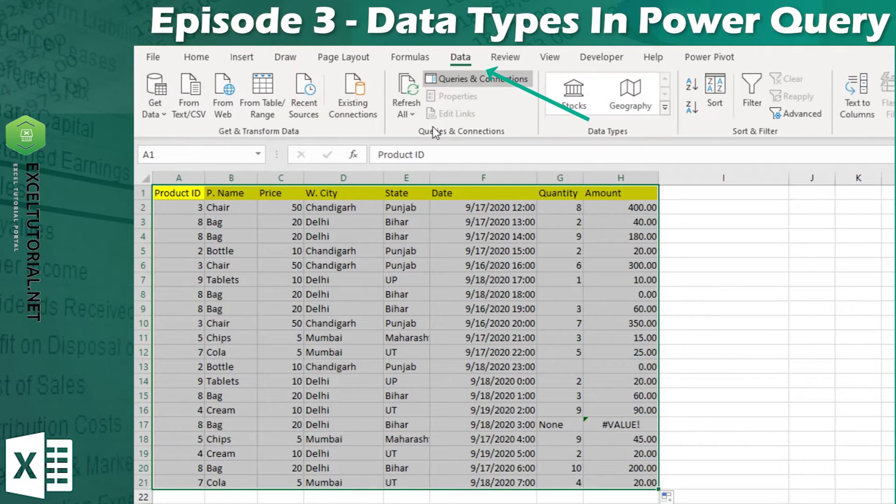
click(255, 113)
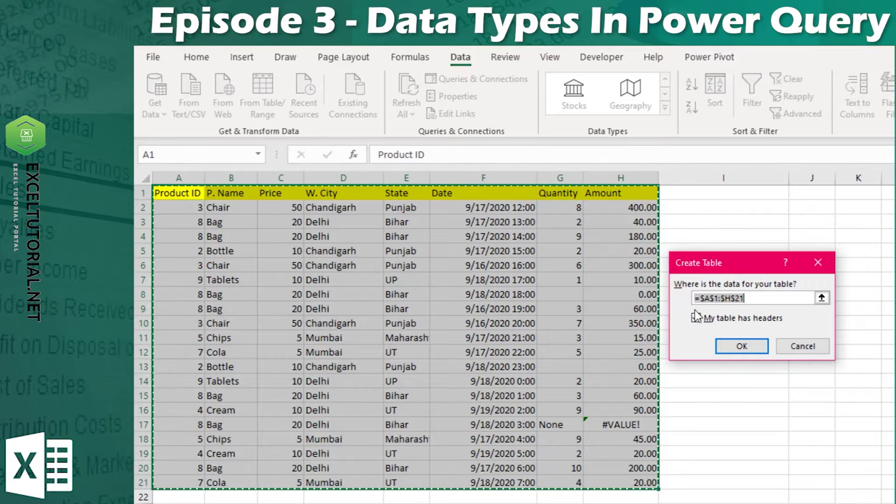
key(Return)
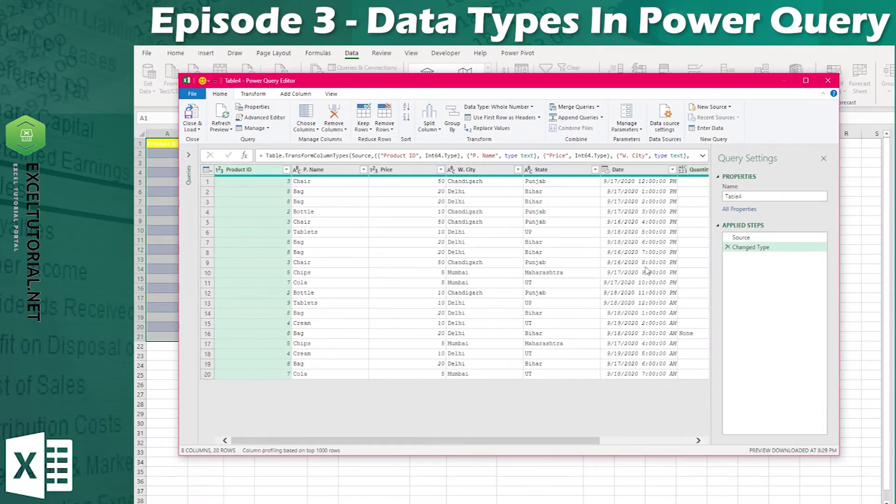
Scroll the Table4 preview in the Power Query Editor to view its columns.
scroll(647, 271, right, 5)
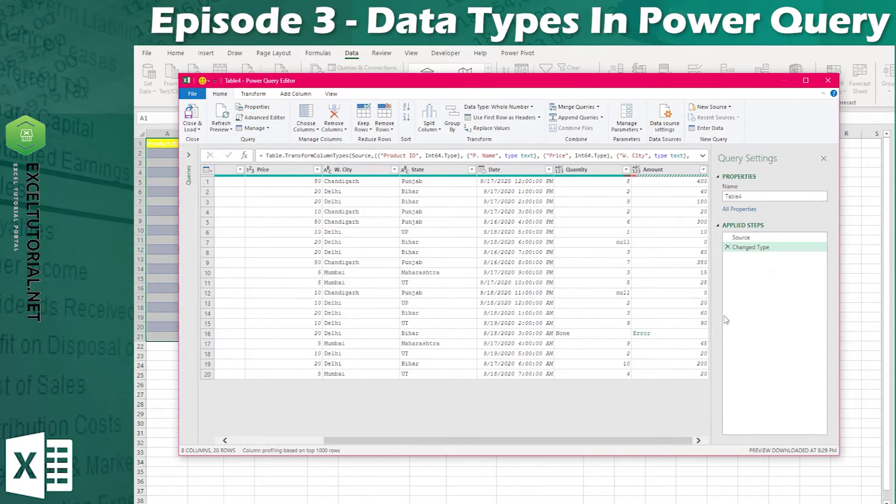
click(240, 441)
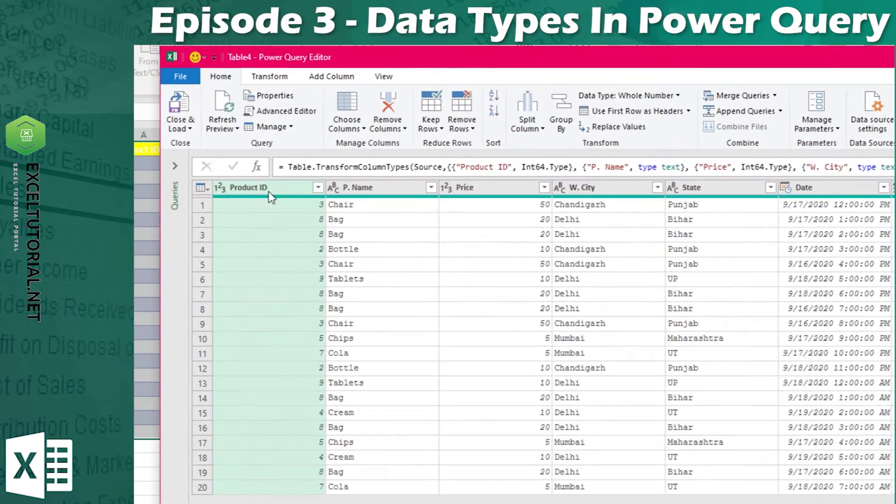
click(219, 191)
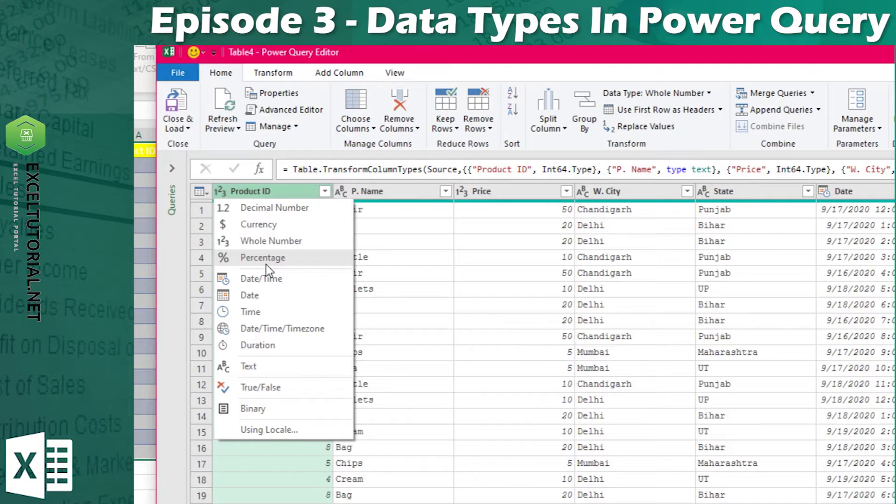
click(254, 240)
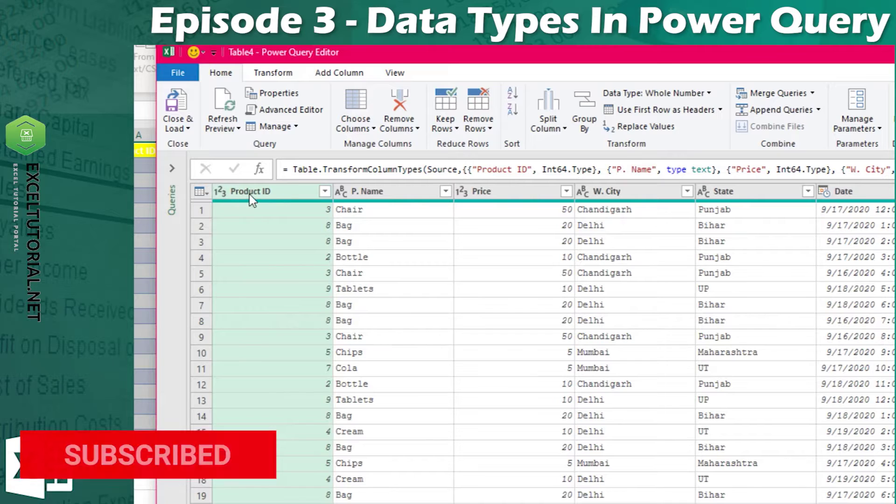
click(413, 195)
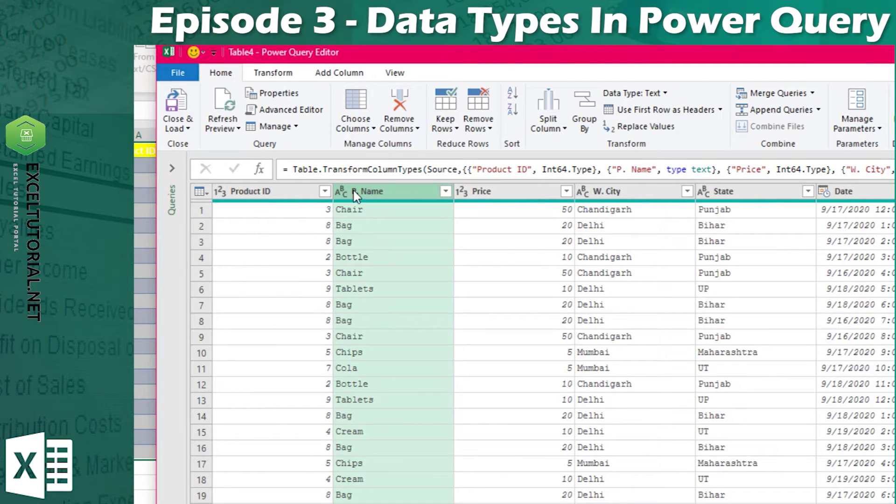
click(340, 191)
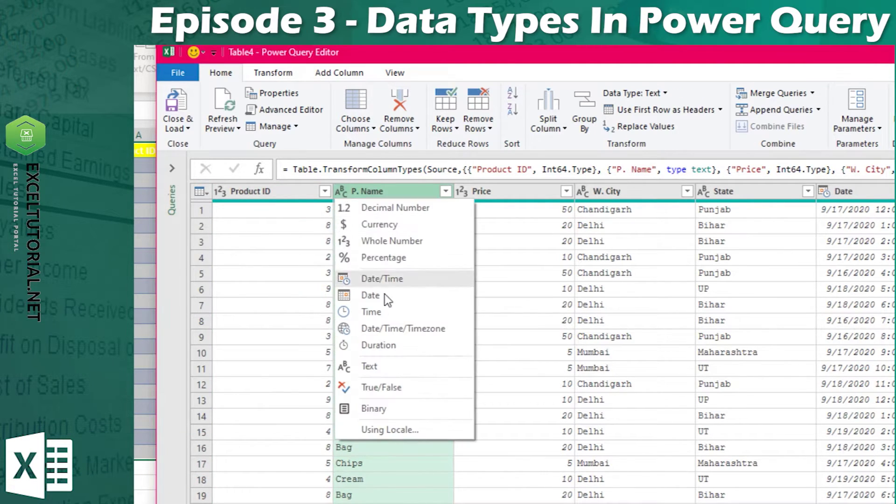
click(517, 220)
click(518, 200)
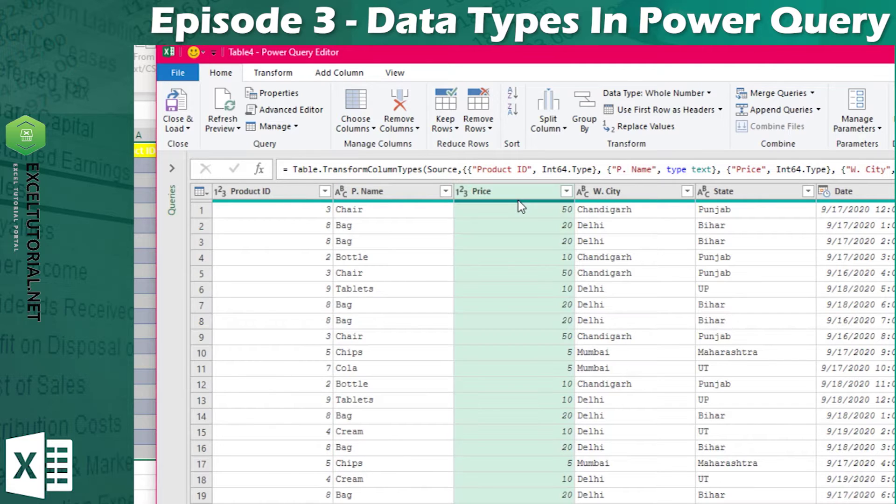
click(602, 383)
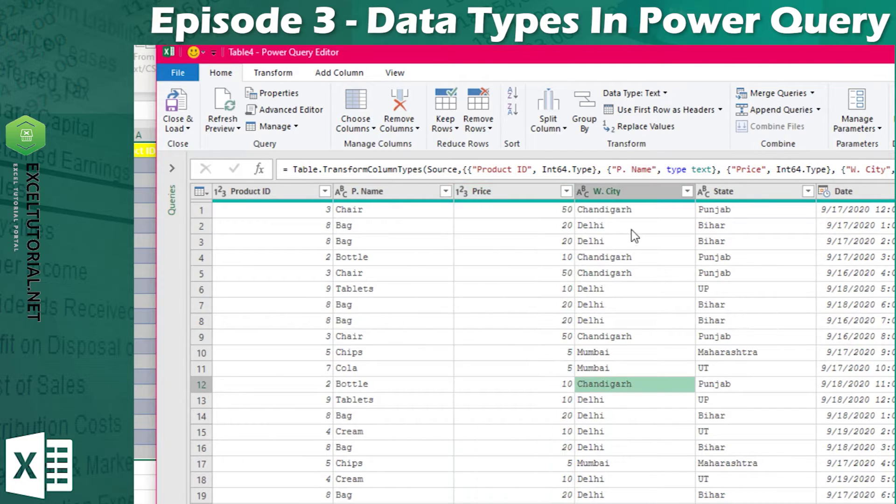
scroll(607, 327, right, 3)
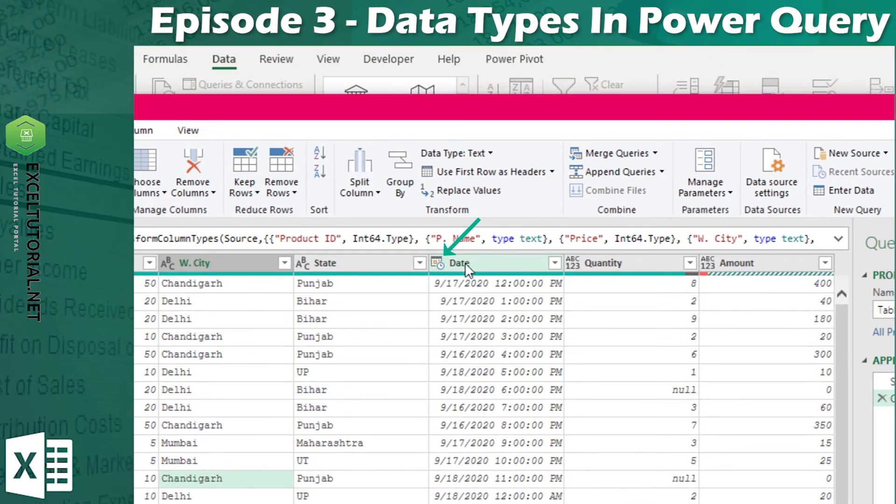
Change the Date column's type to Date, replacing the current conversion so times disappear.
click(451, 262)
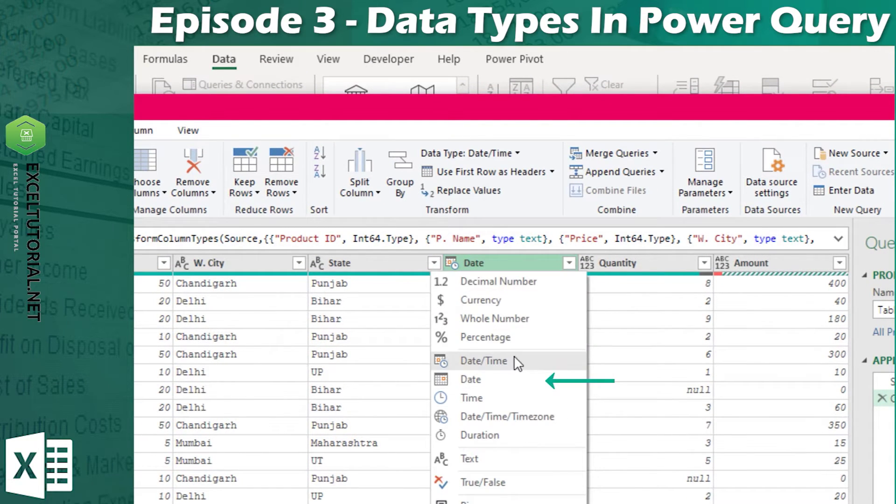
click(516, 381)
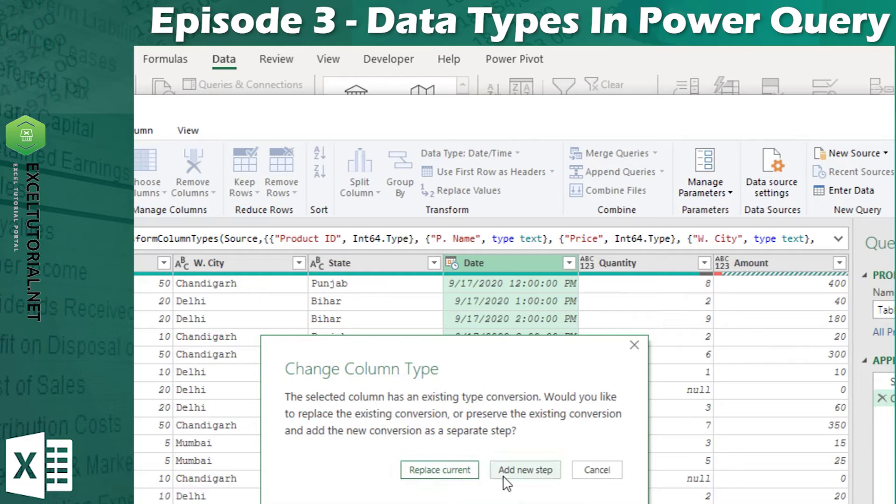
click(448, 471)
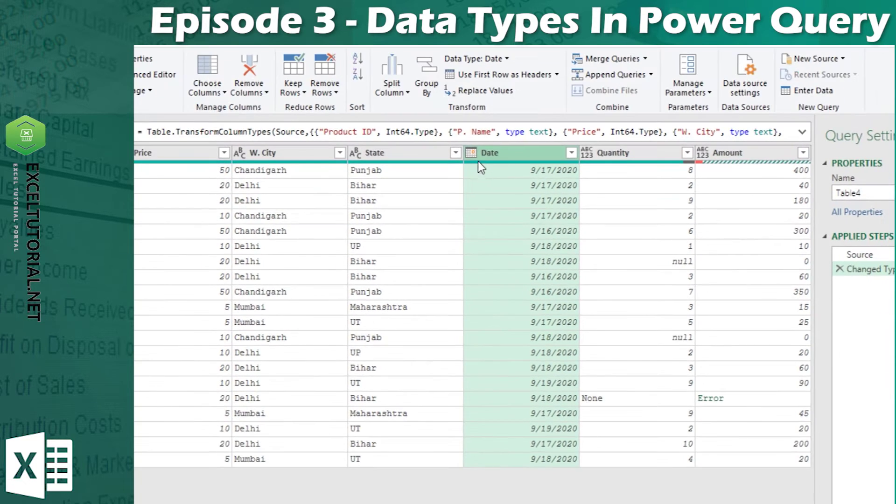
click(473, 154)
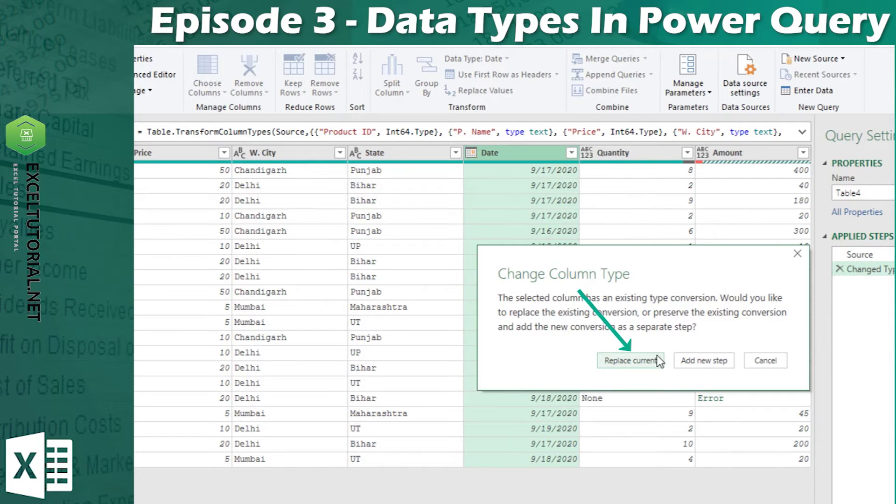
click(648, 363)
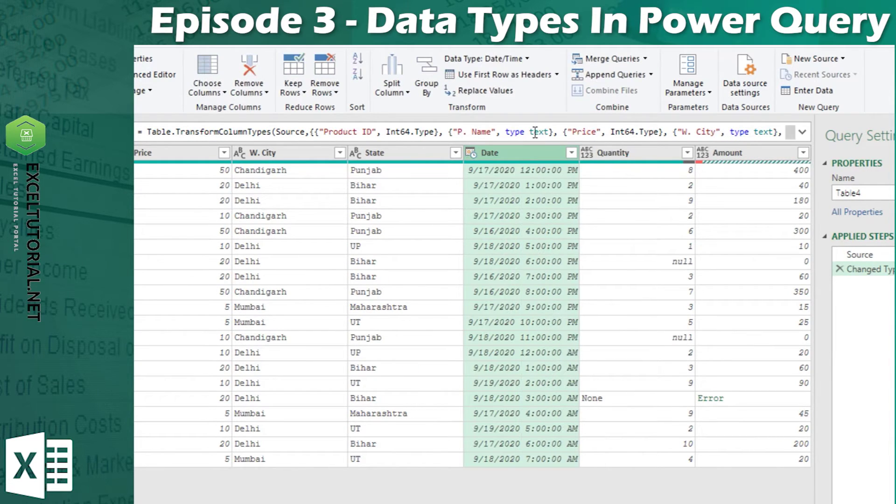
click(472, 152)
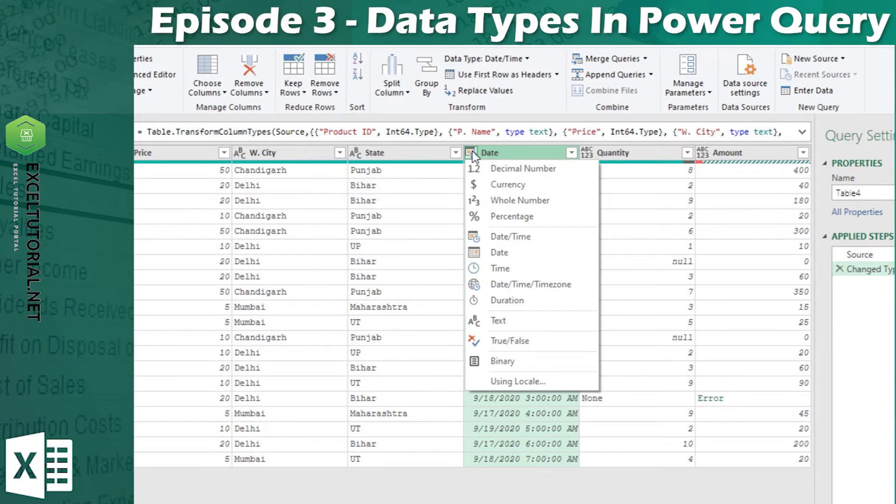
click(508, 253)
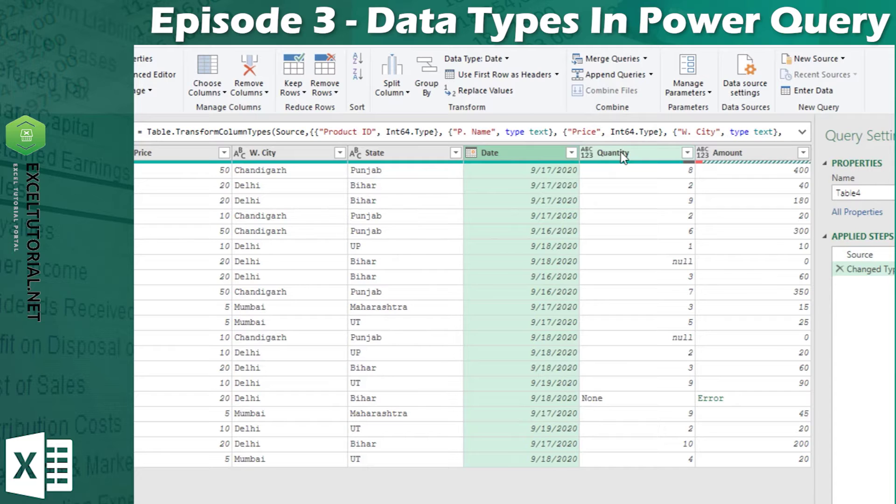
click(587, 153)
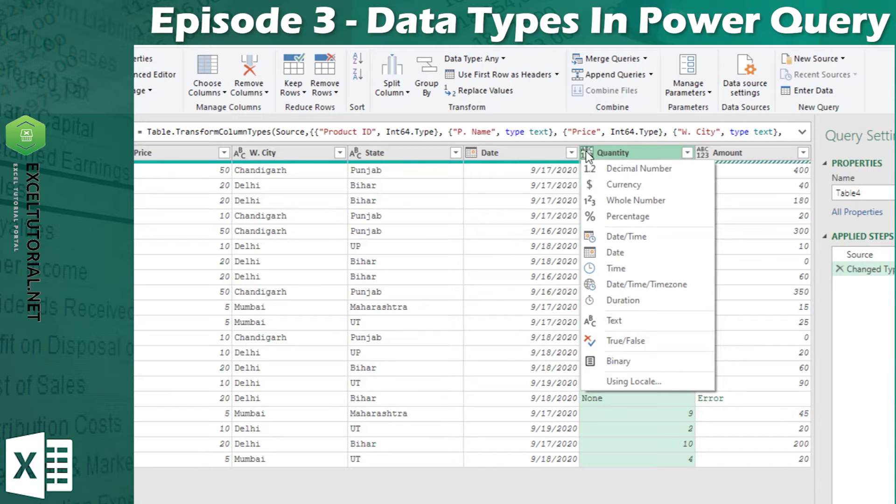
Compare the Source and Changed Type steps, where Amount shows Error for the None quantity.
click(635, 167)
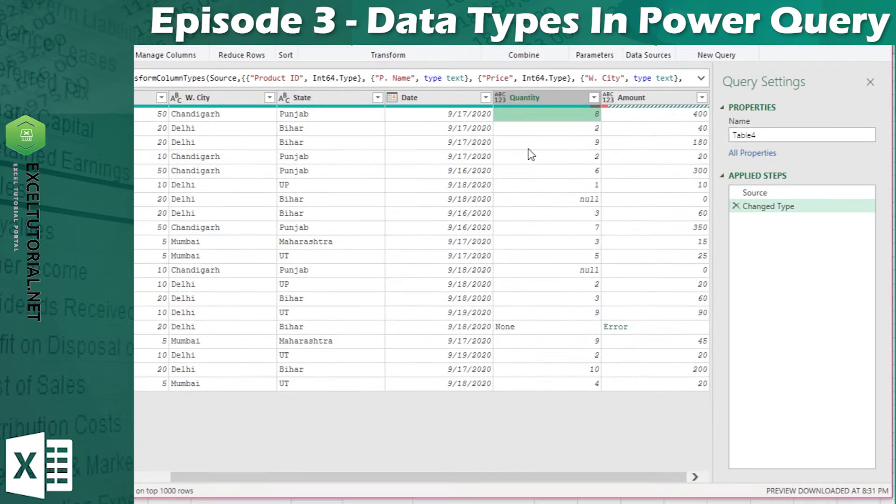
click(779, 193)
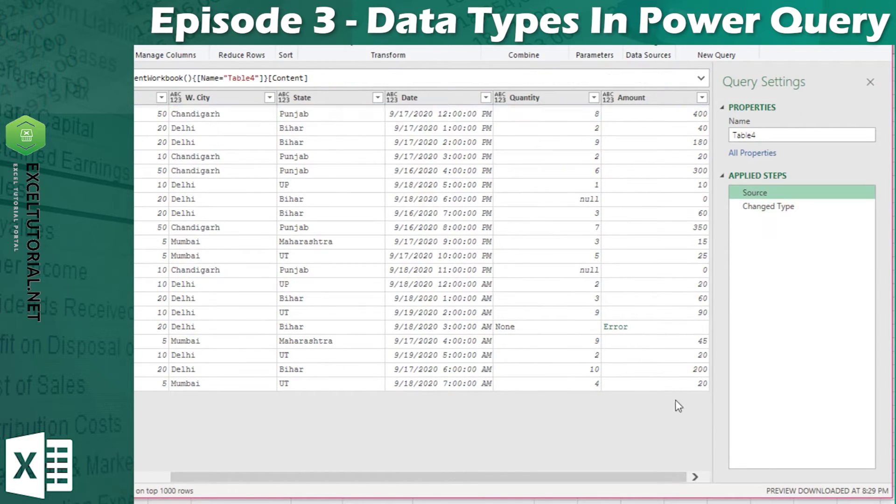
click(774, 206)
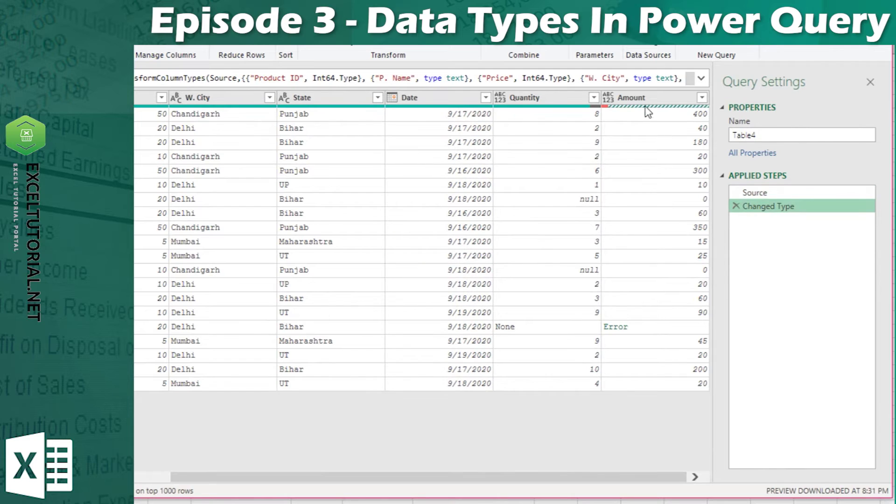
click(608, 97)
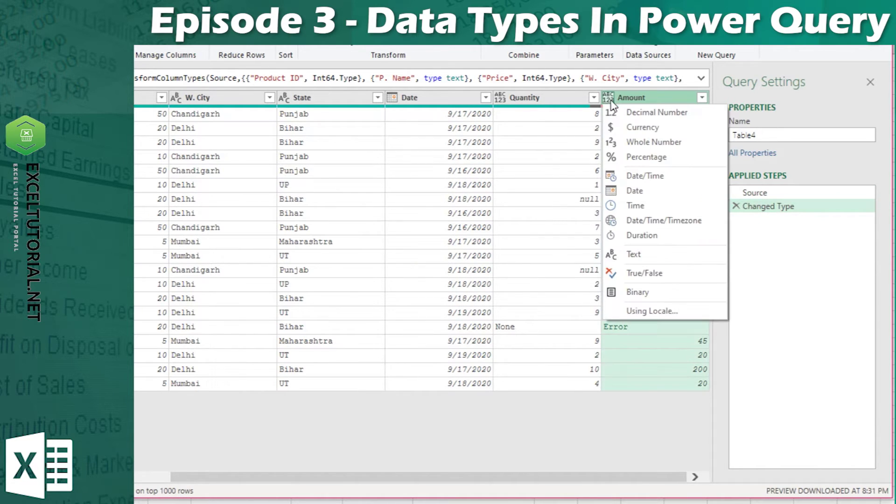
Set both the Amount and Quantity columns to Whole Number.
click(574, 161)
click(648, 107)
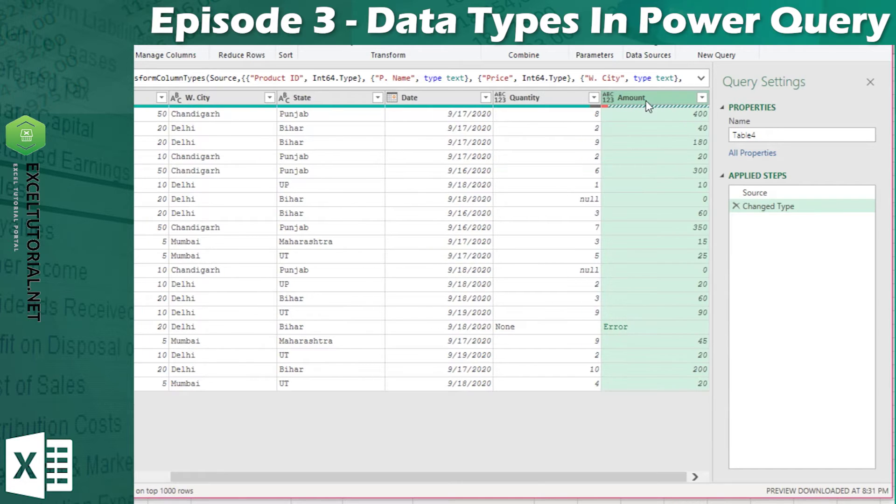
click(608, 98)
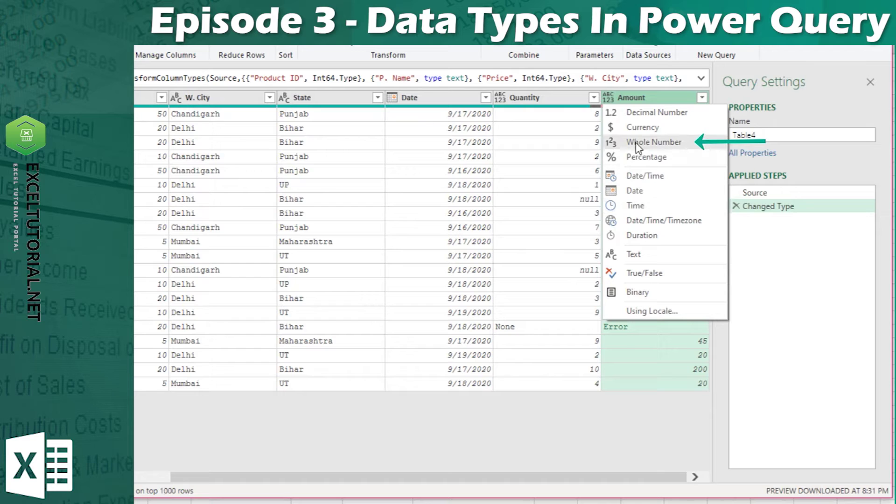
click(653, 141)
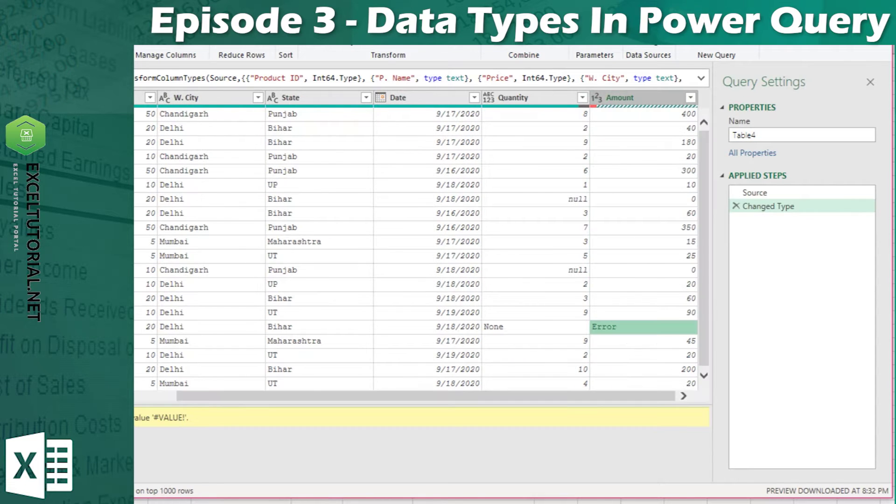
click(488, 97)
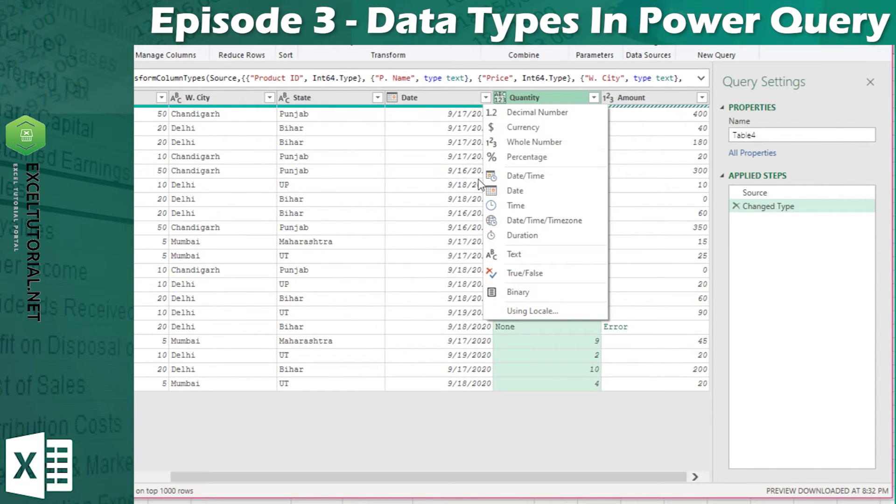
click(530, 142)
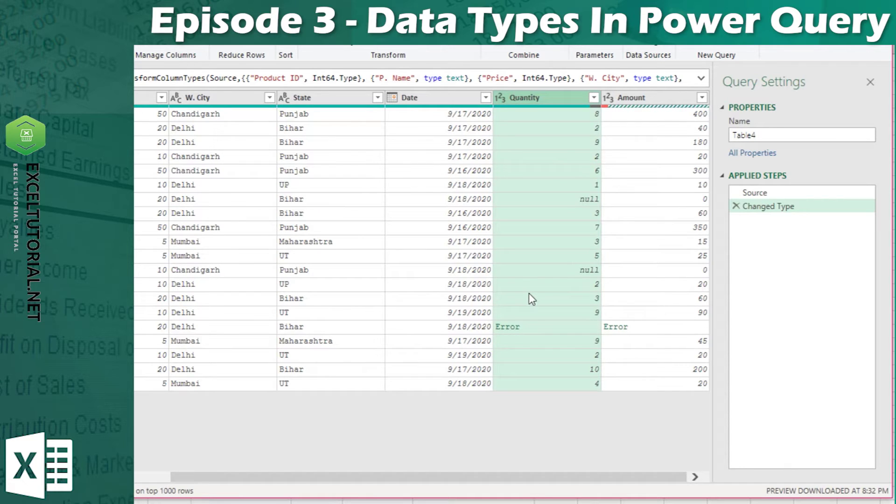
Inspect the null Quantity cells and their matching 0 values in Amount.
drag(616, 397, 644, 396)
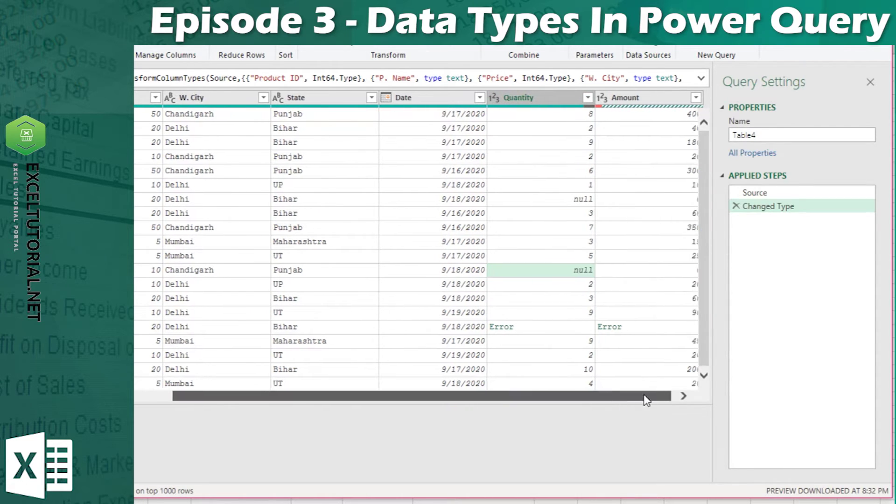
click(676, 200)
click(577, 204)
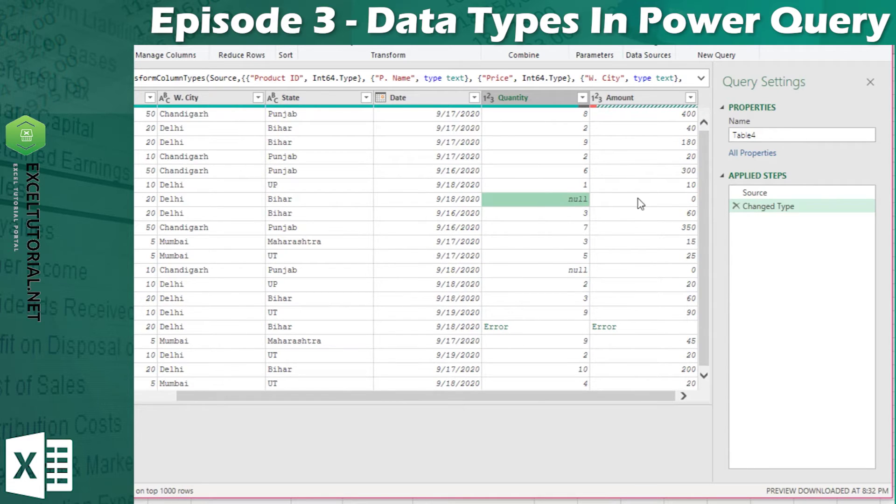
click(669, 203)
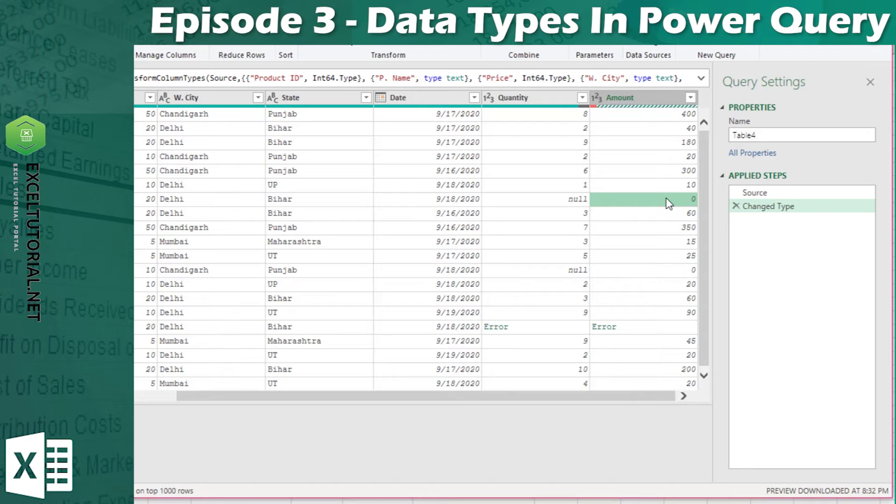
click(578, 202)
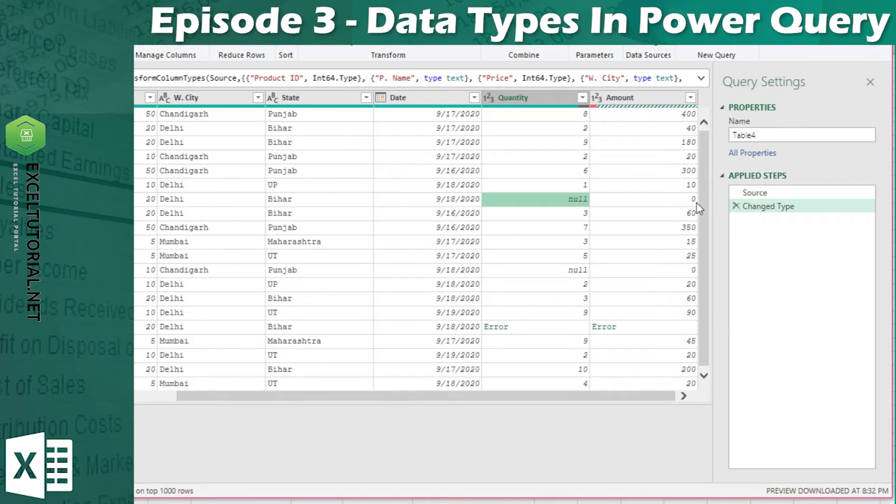
click(675, 200)
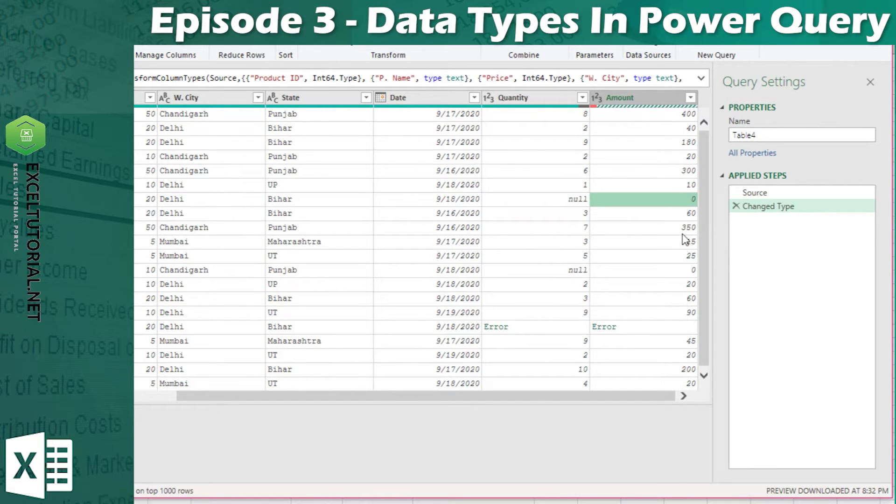
click(670, 270)
click(663, 198)
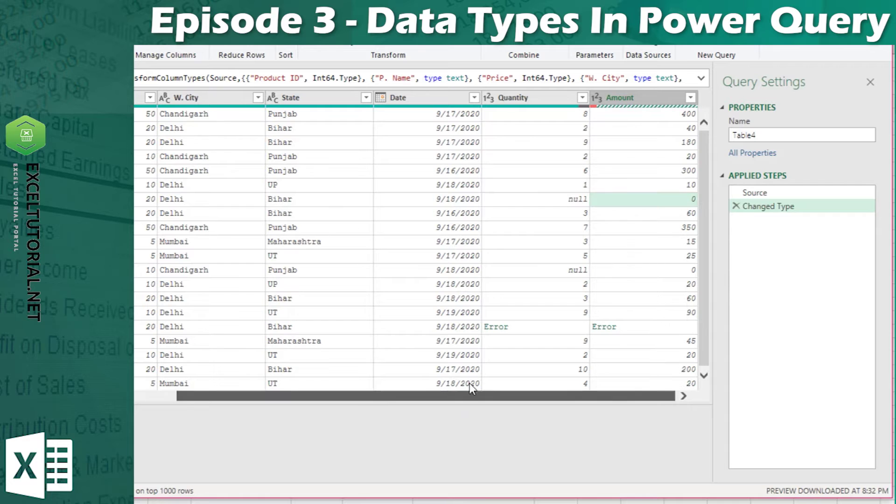
right_click(559, 98)
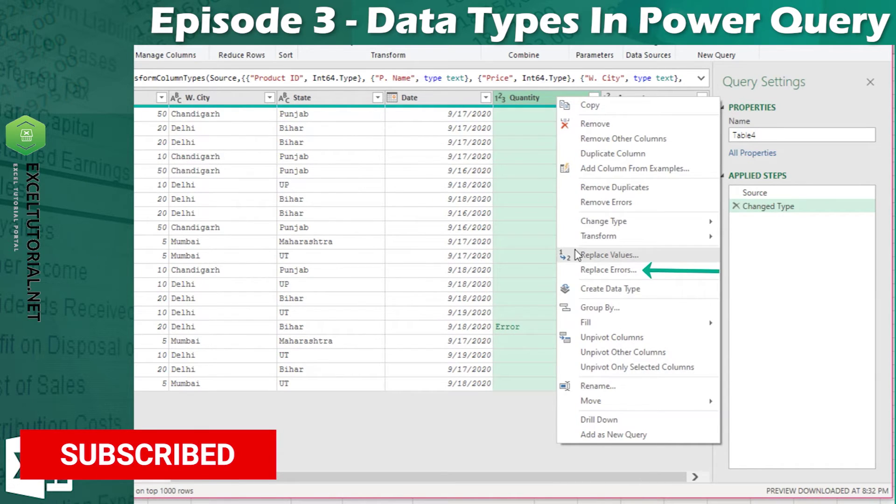
Replace the errors in the Quantity column with 0.
click(584, 270)
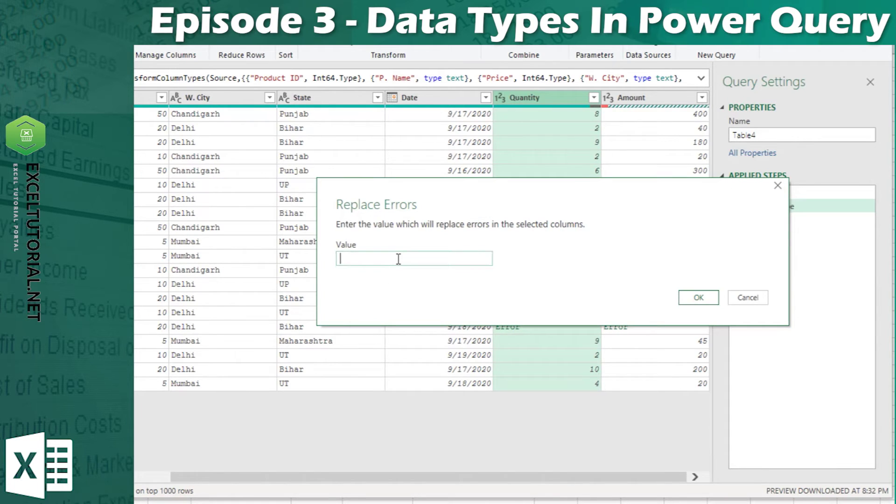
text(0)
key(Return)
click(650, 356)
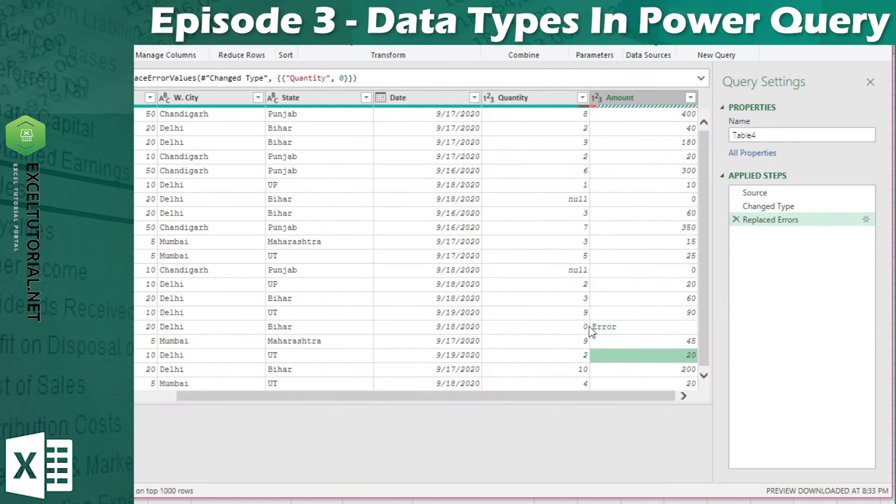
click(635, 329)
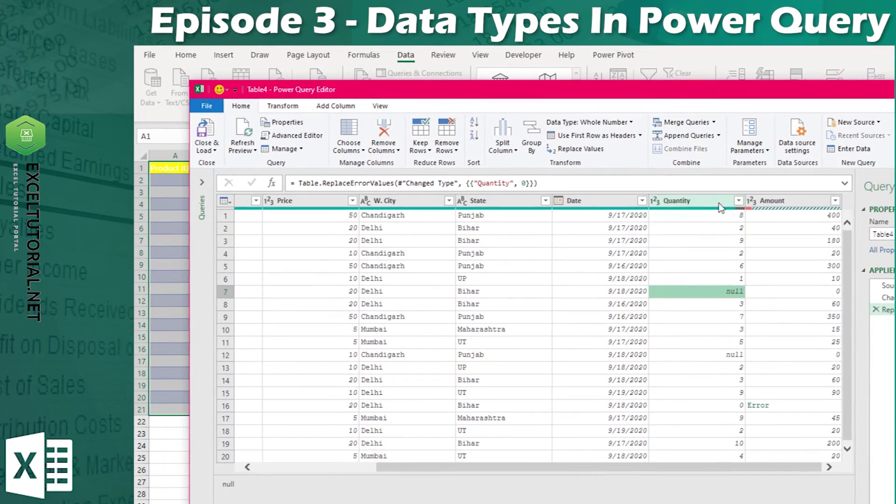
Replace null values in the Quantity column with 0.
click(719, 204)
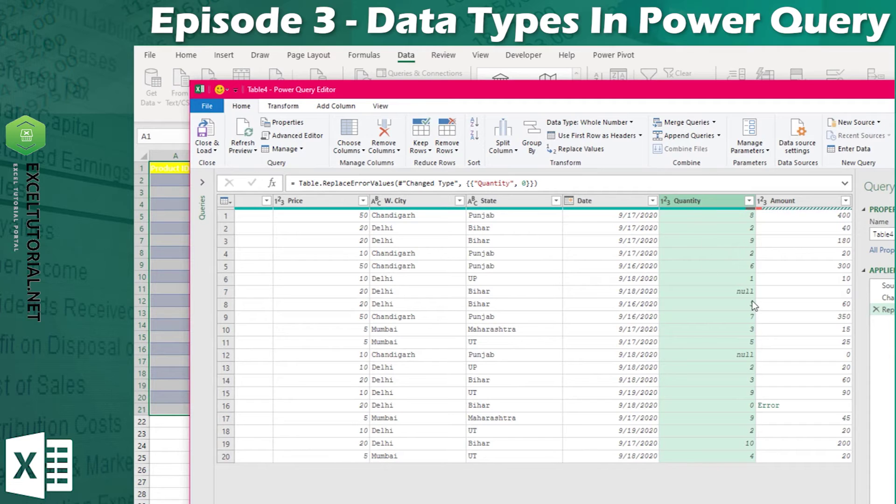
click(579, 149)
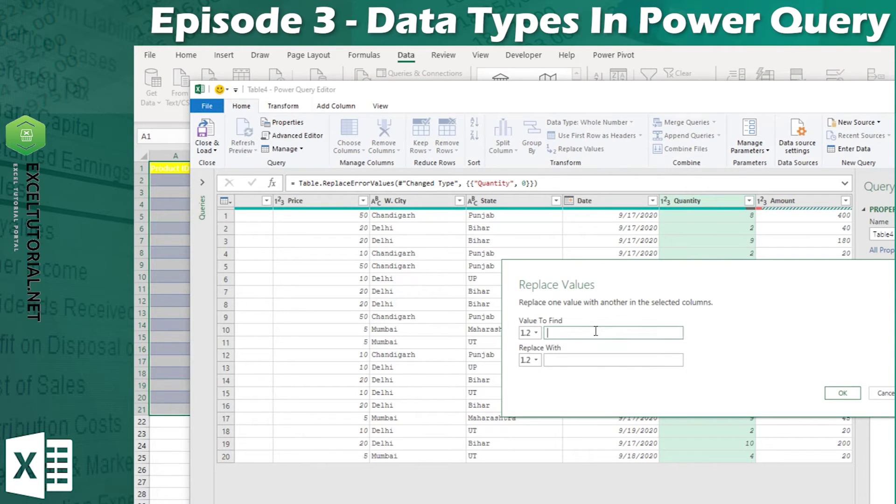
text(null)
key(Tab)
text(0)
key(Return)
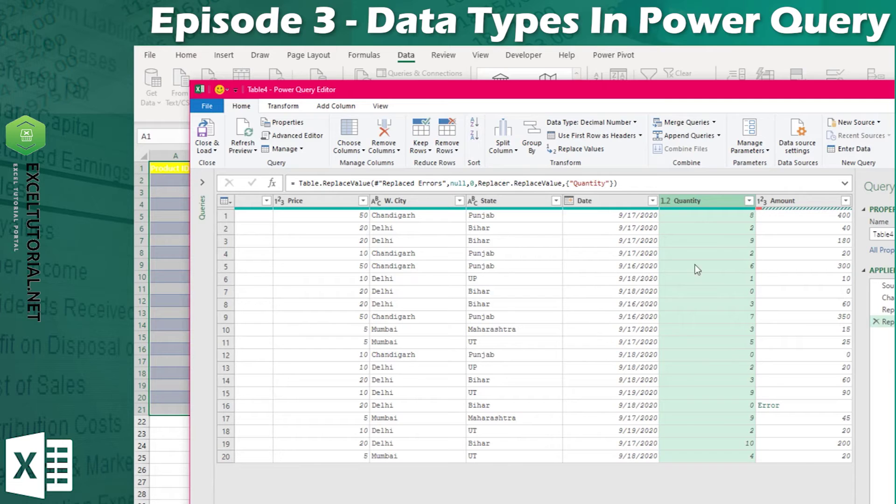
Retype the Quantity column as Whole Number.
click(665, 200)
click(700, 240)
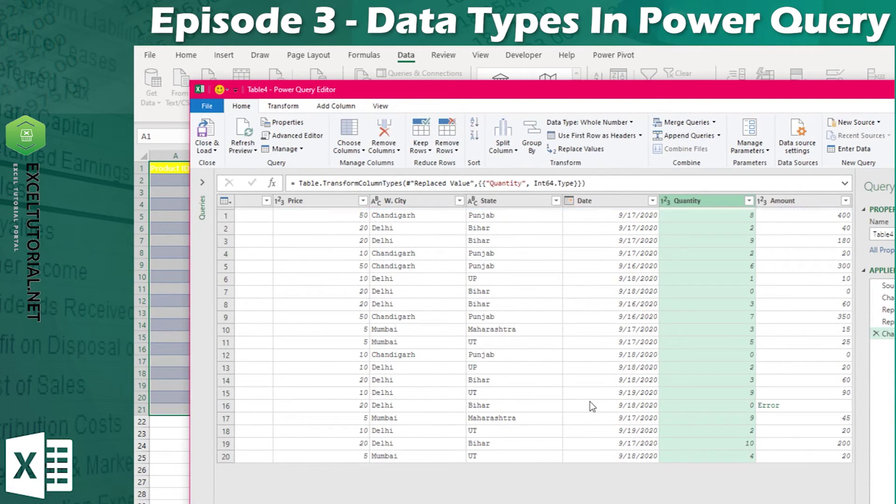
click(797, 203)
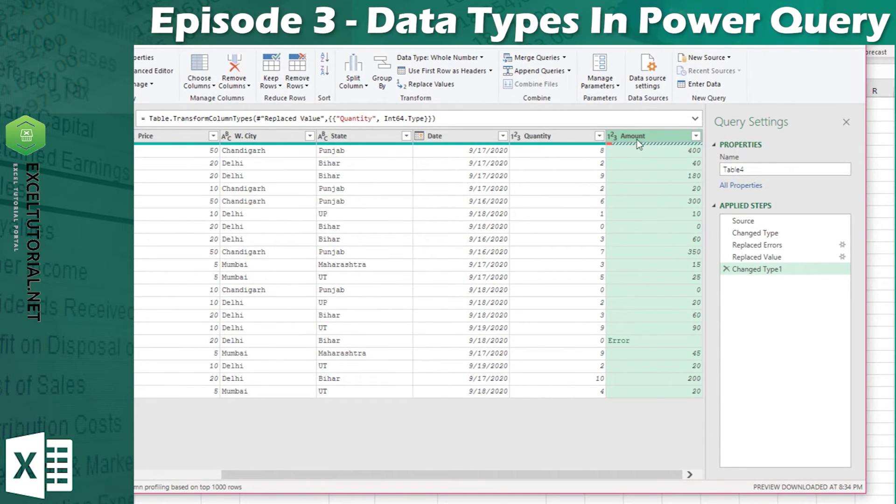
Use Replace Errors on the Amount column with value 0, clearing its last Error.
right_click(636, 139)
click(663, 301)
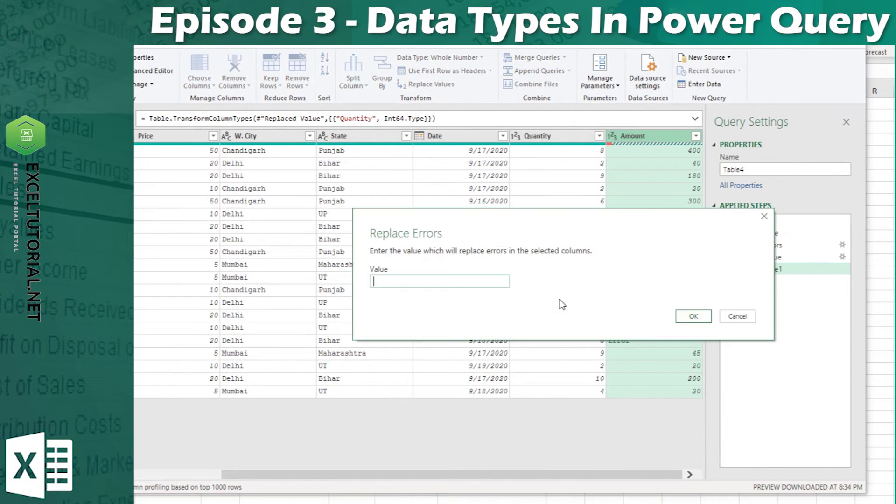
text(0)
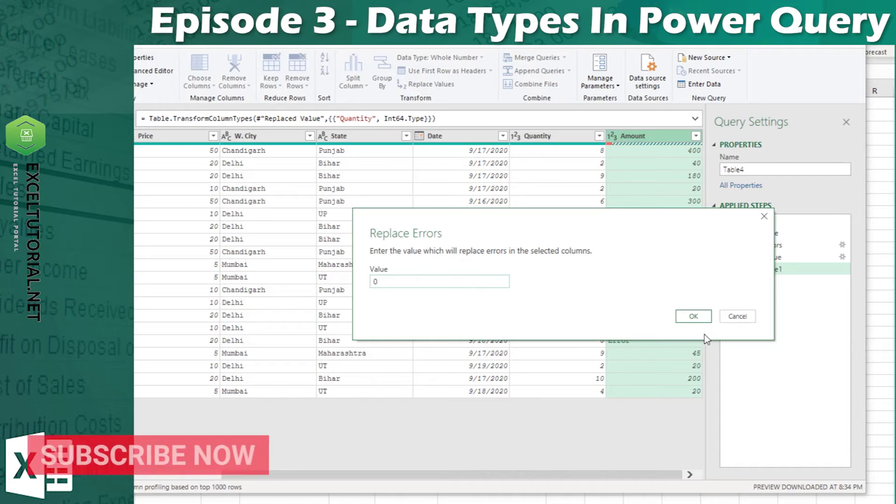
click(693, 316)
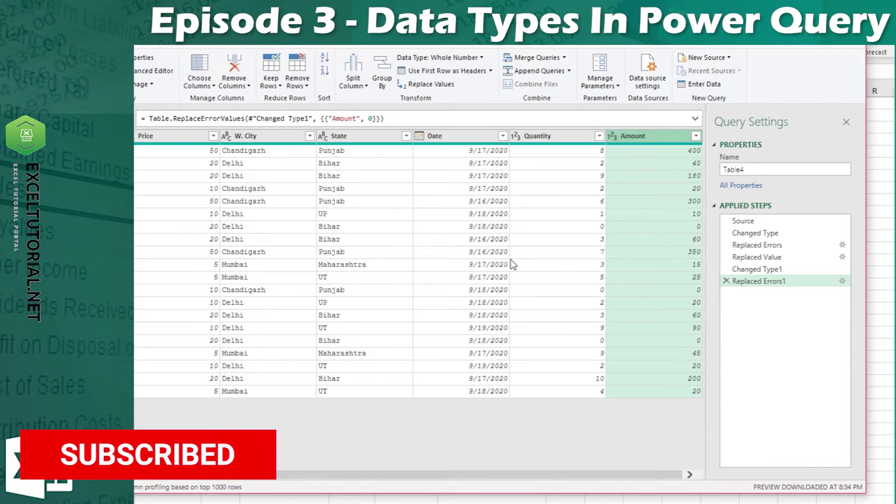
click(570, 315)
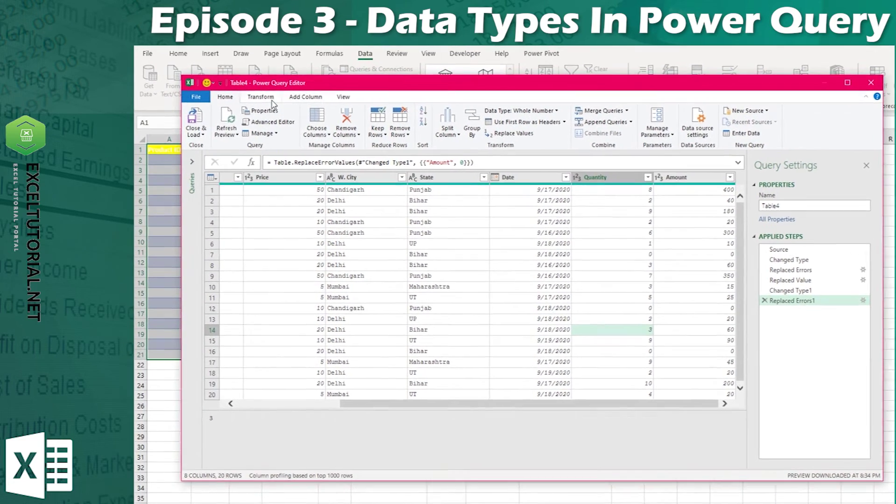
Add a custom column named Product with formula [Product ID]&" - "&[P. Name].
click(260, 97)
click(305, 96)
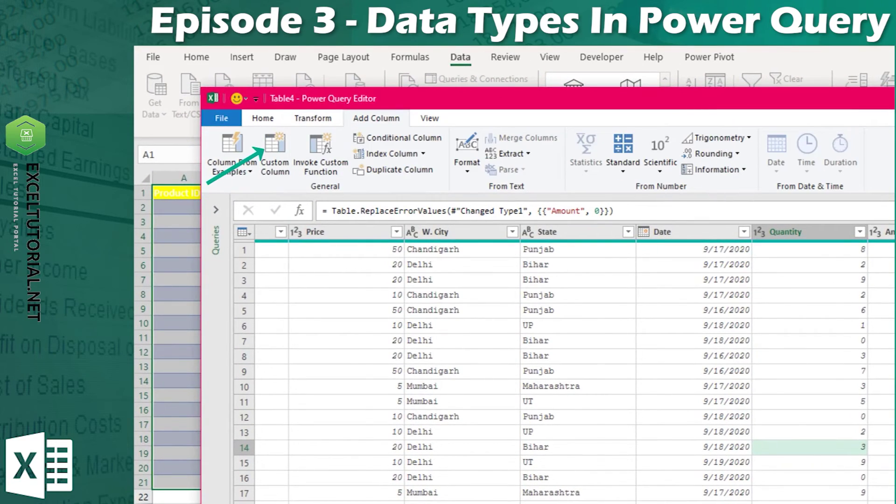
scroll(560, 364, left, 5)
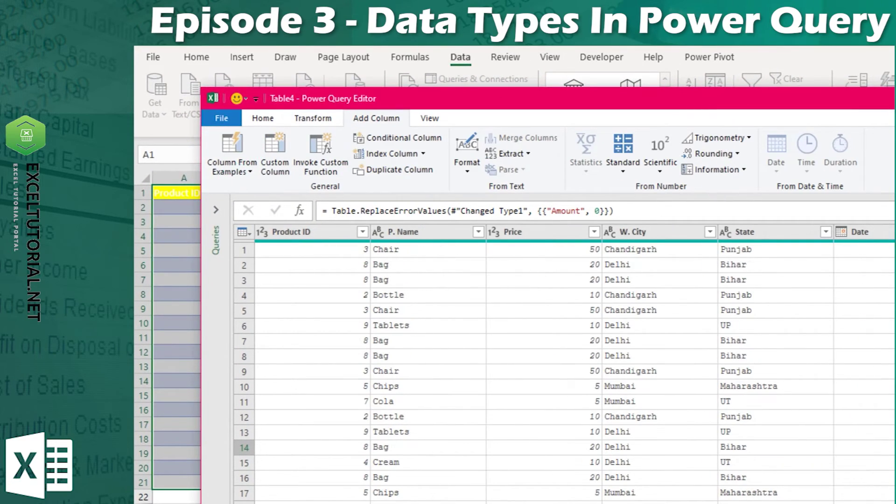
click(305, 233)
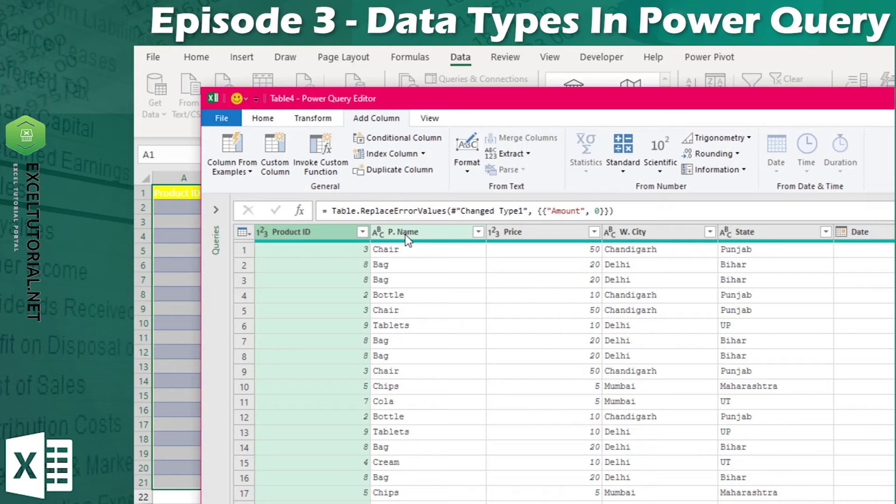
click(275, 151)
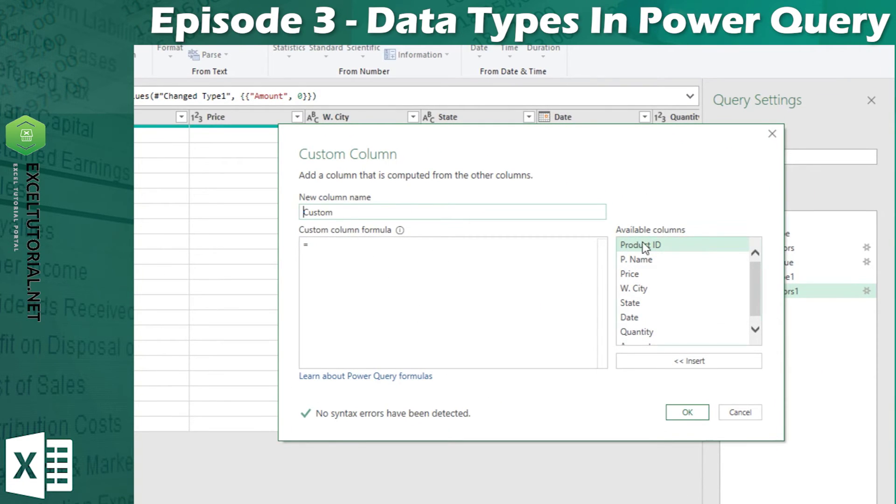
double_click(670, 243)
text(&)
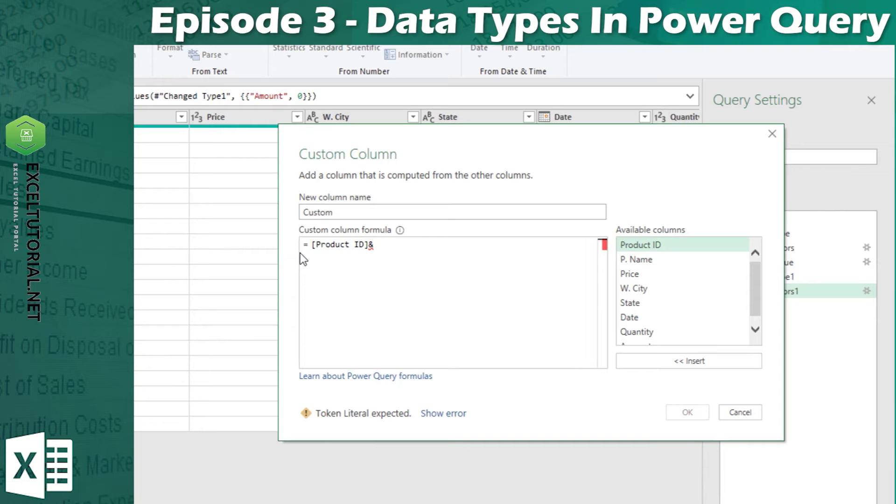
text(")
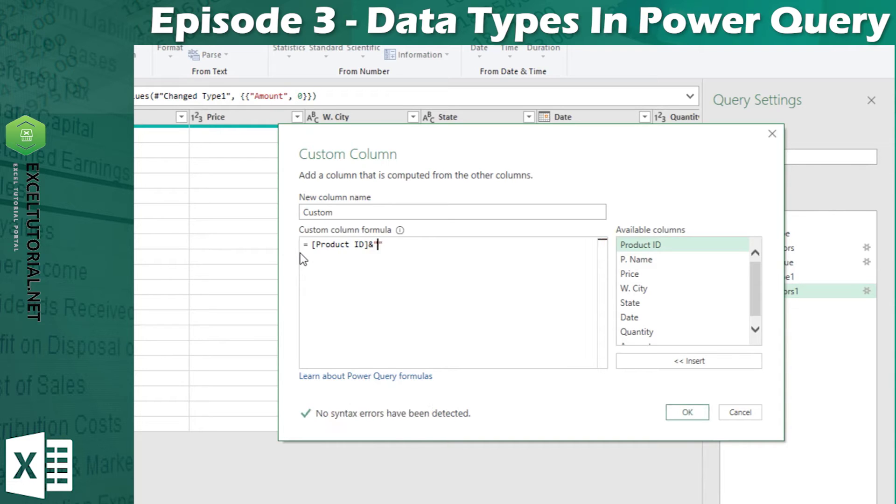
text( -)
text( ")
text(&)
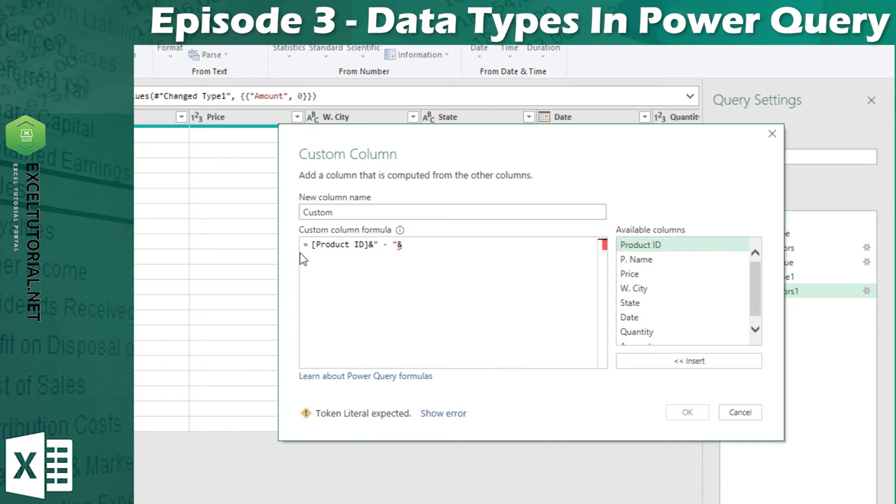
double_click(653, 259)
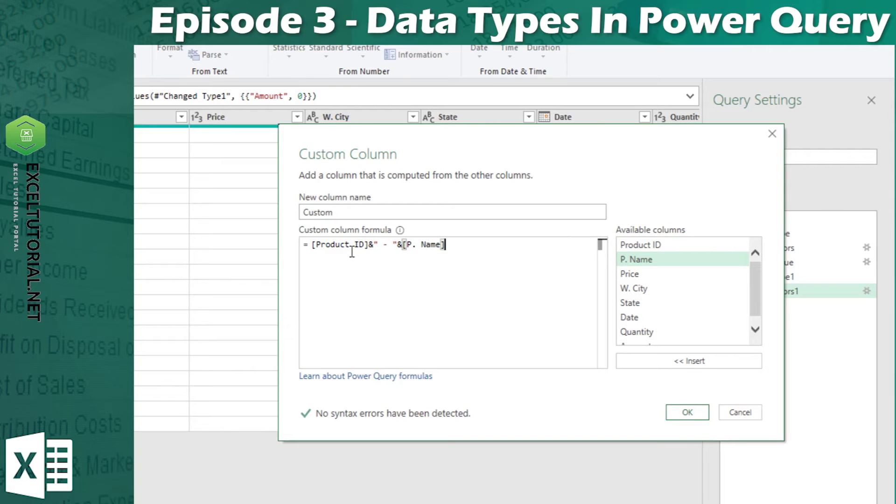
double_click(348, 213)
text(Product)
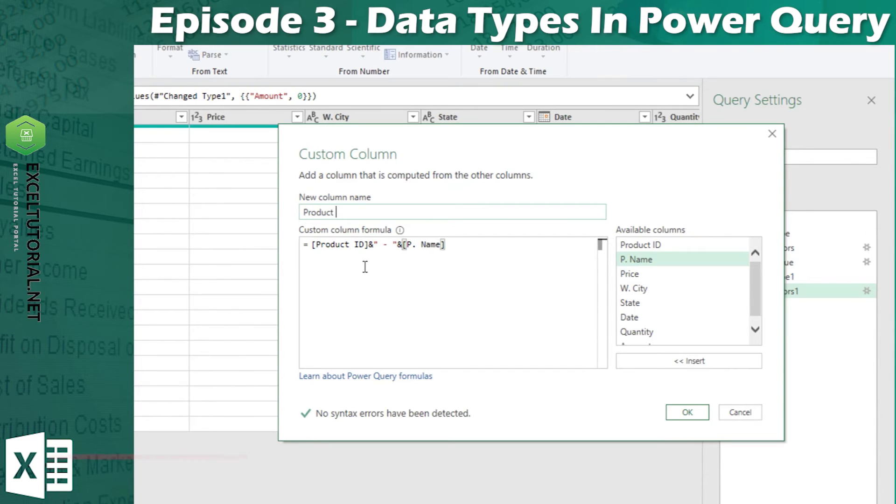
click(745, 458)
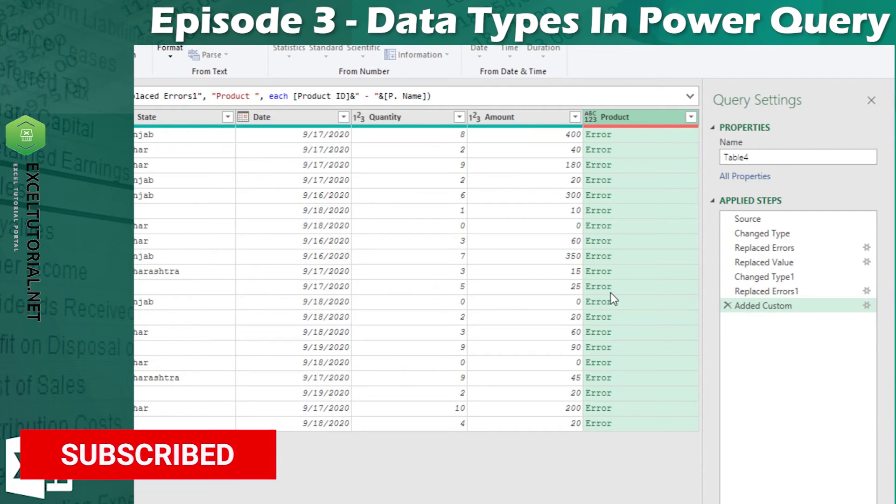
Inspect a Product Error cell, which shows & cannot join Number and Text, then reopen Added Custom.
click(618, 194)
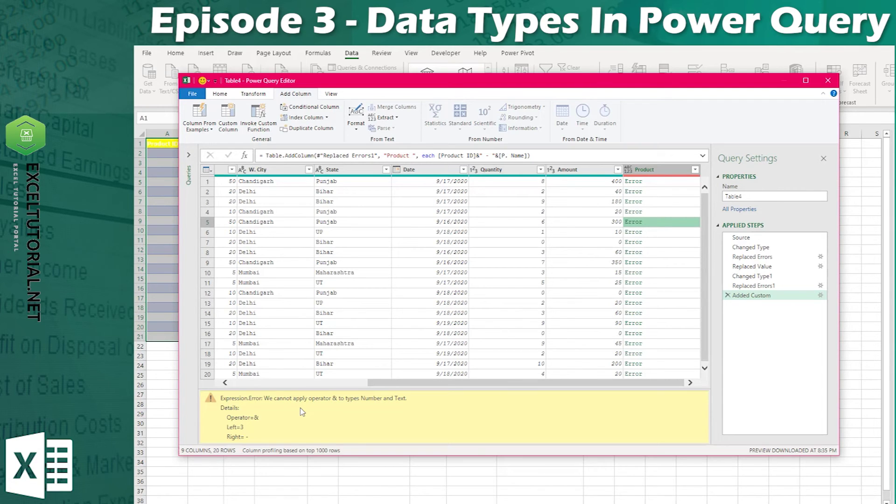
click(323, 400)
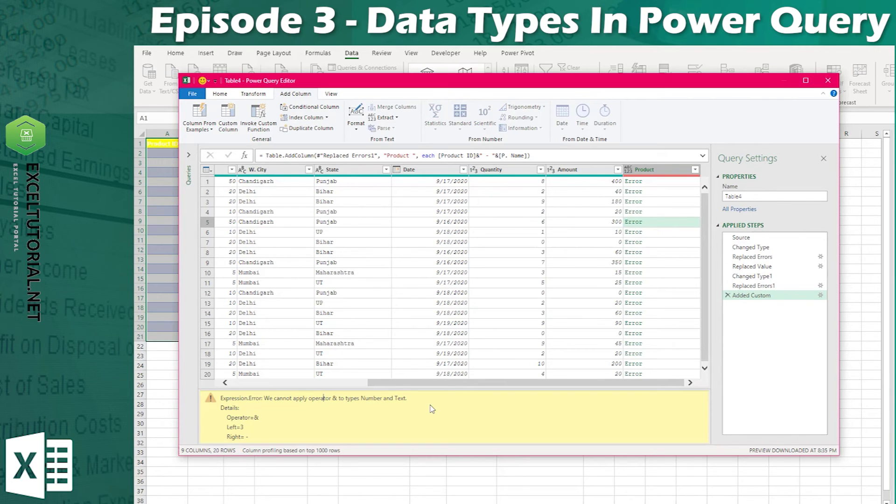
click(653, 169)
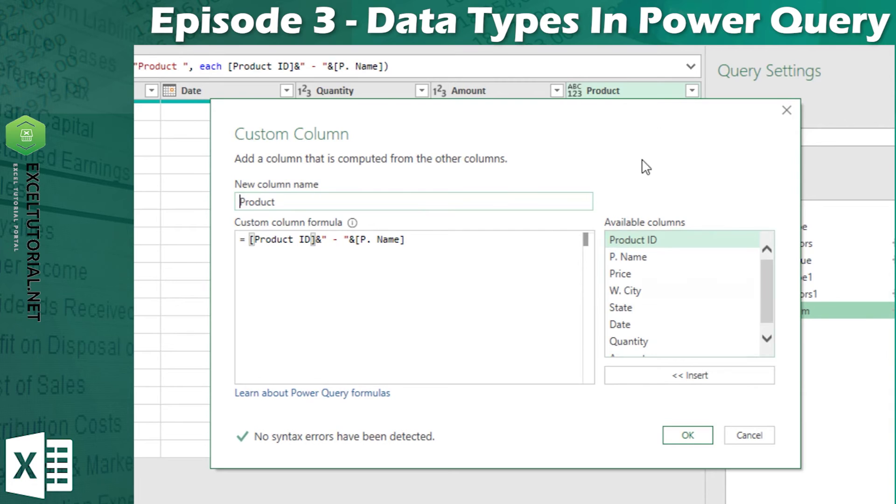
Review the [Product ID]&" - "&[P. Name] formula and close Custom Column without changes.
drag(499, 122, 393, 122)
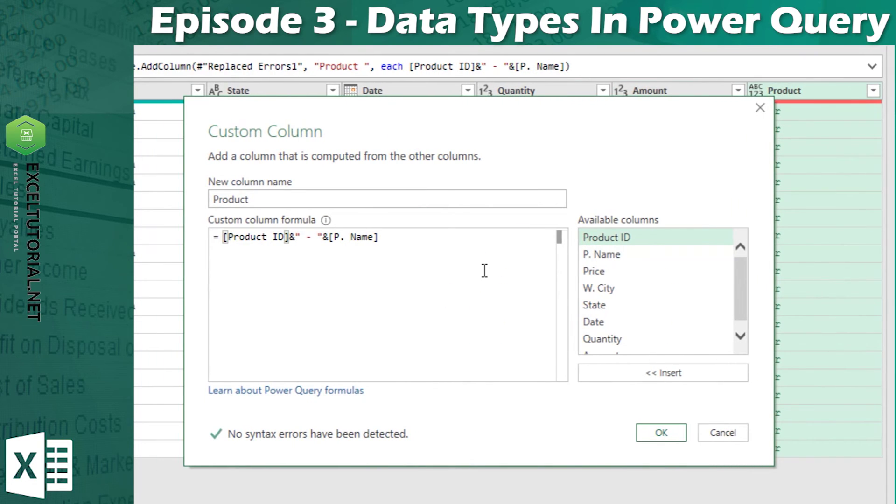
drag(406, 238, 212, 248)
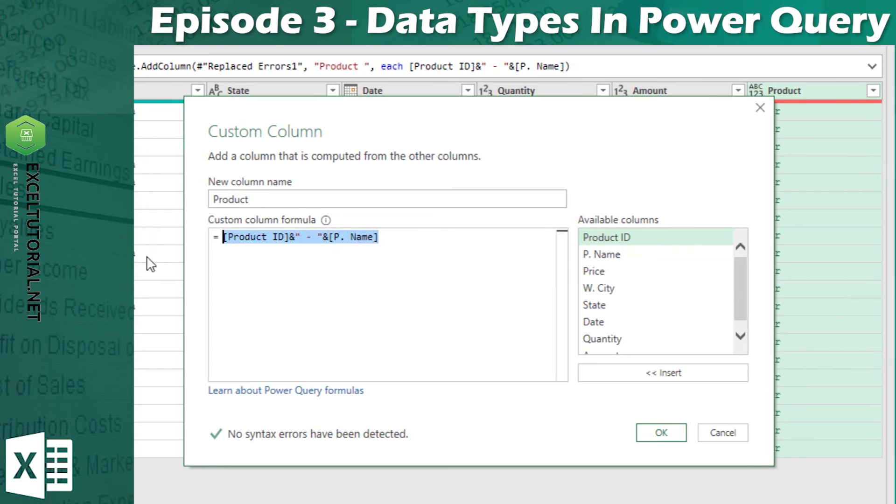
click(283, 269)
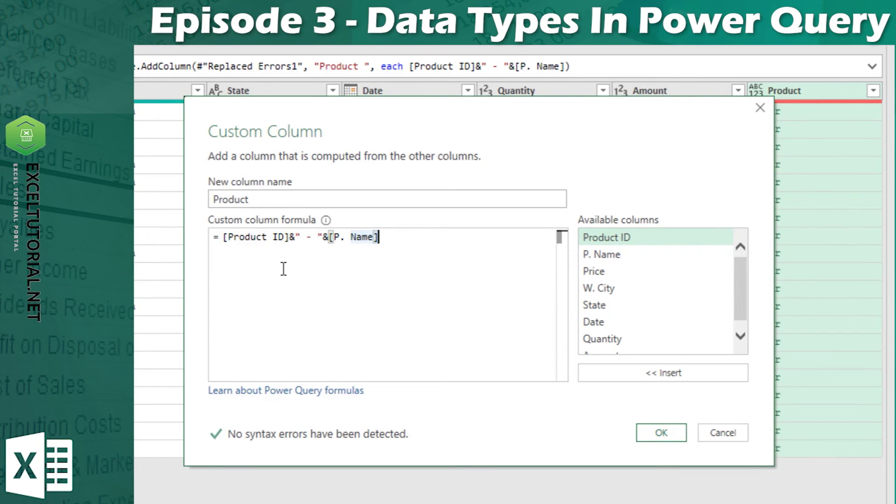
click(260, 239)
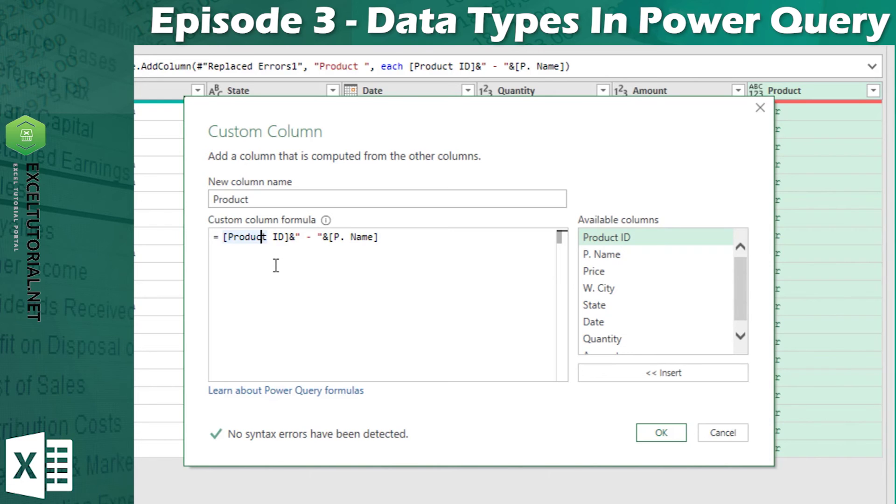
click(341, 237)
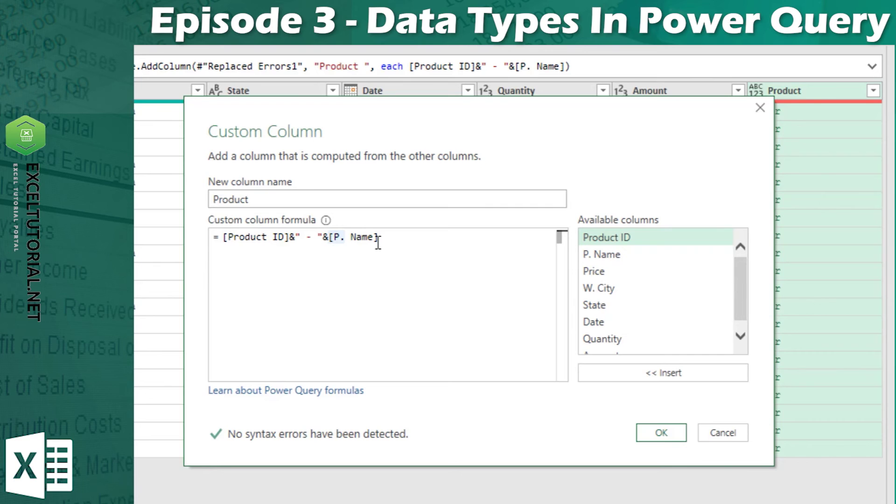
click(704, 435)
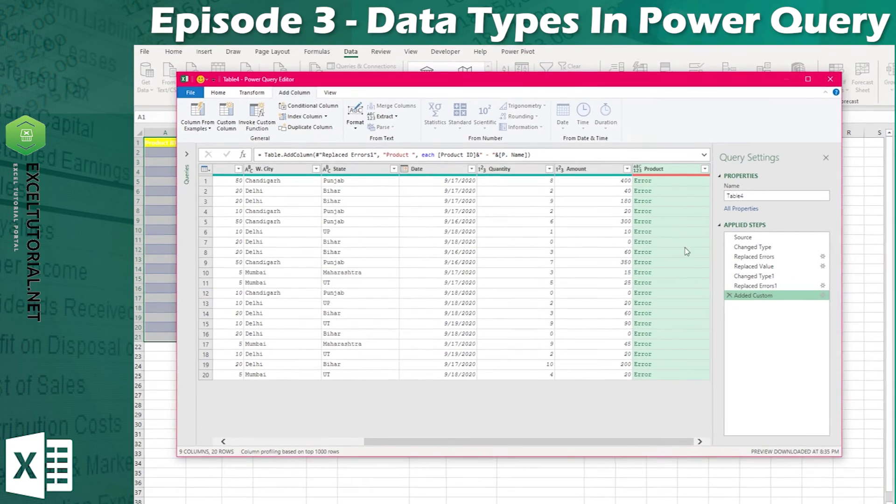
Convert the Product ID column's data type to Text.
scroll(298, 433, left, 5)
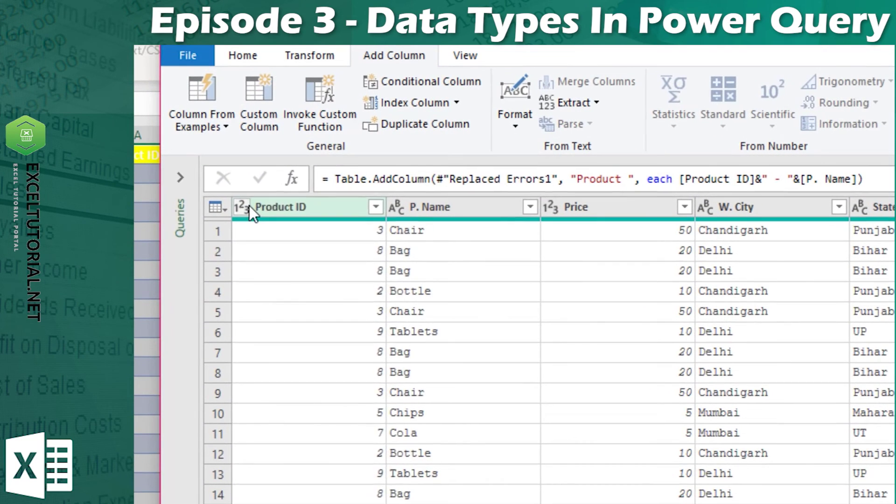
click(249, 206)
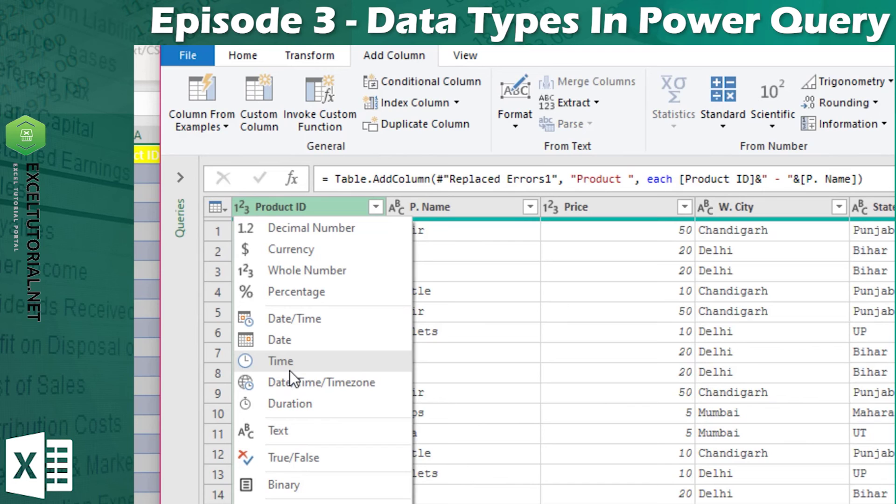
click(325, 429)
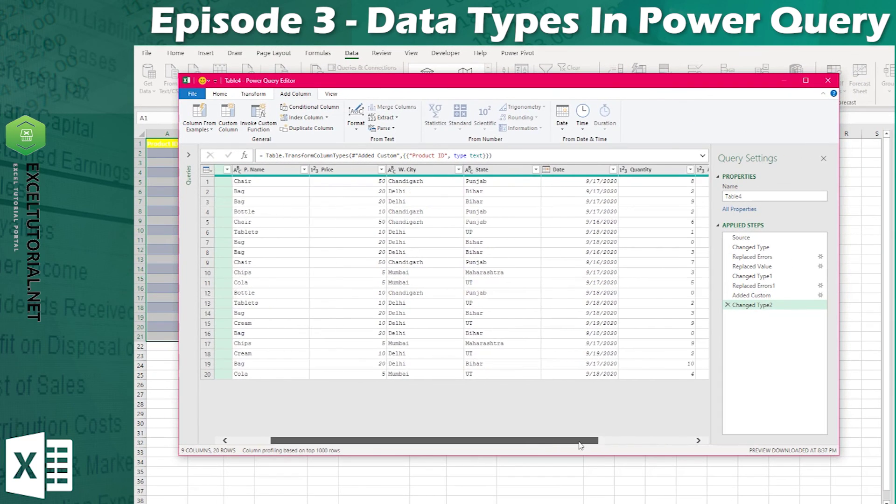
drag(567, 441, 644, 441)
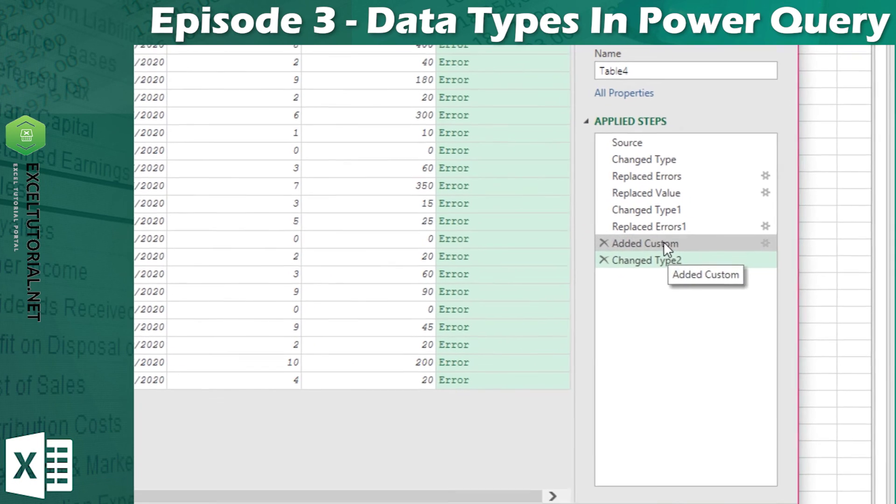
Move Added Custom below Changed Type2 so Product shows values like '8 - Bag'.
click(763, 295)
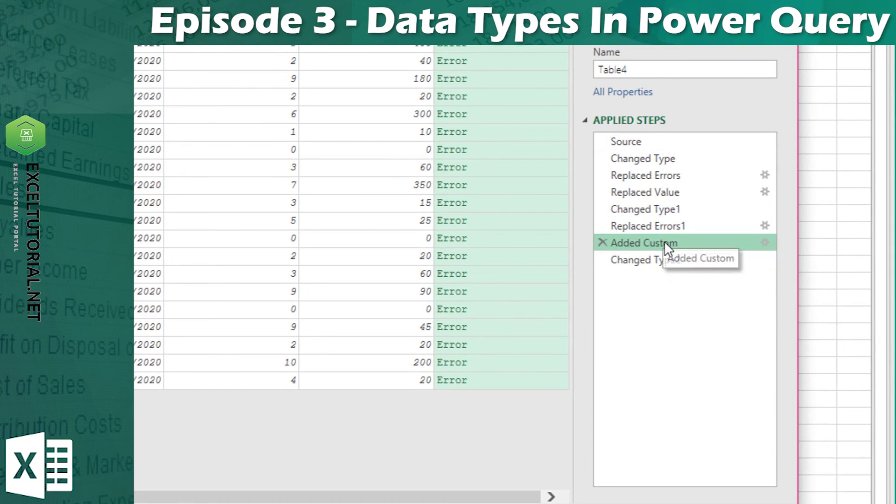
drag(668, 267, 666, 276)
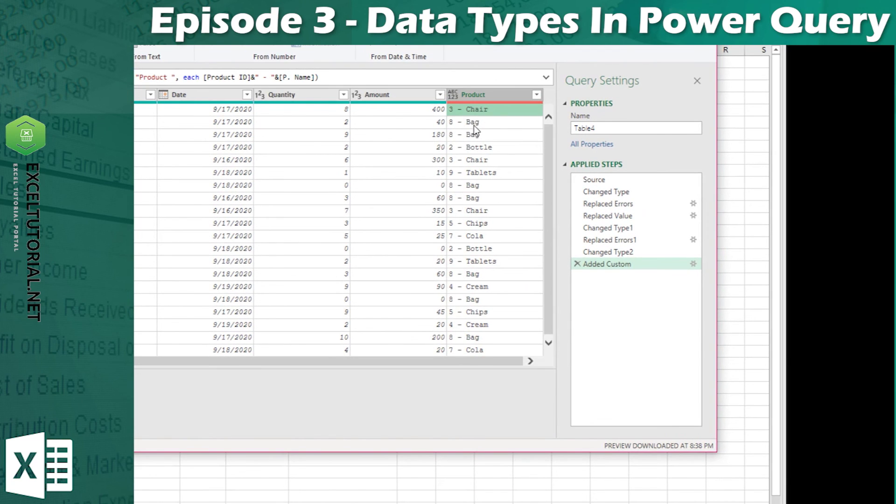
click(474, 124)
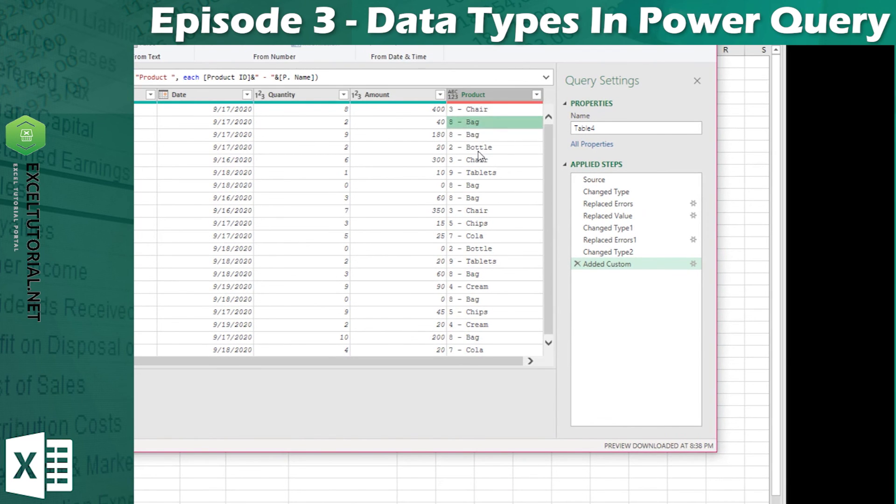
click(452, 95)
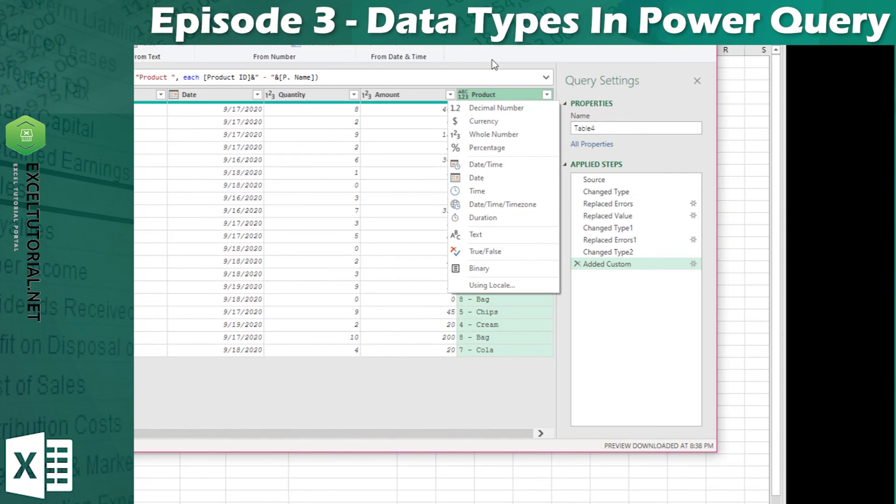
click(662, 134)
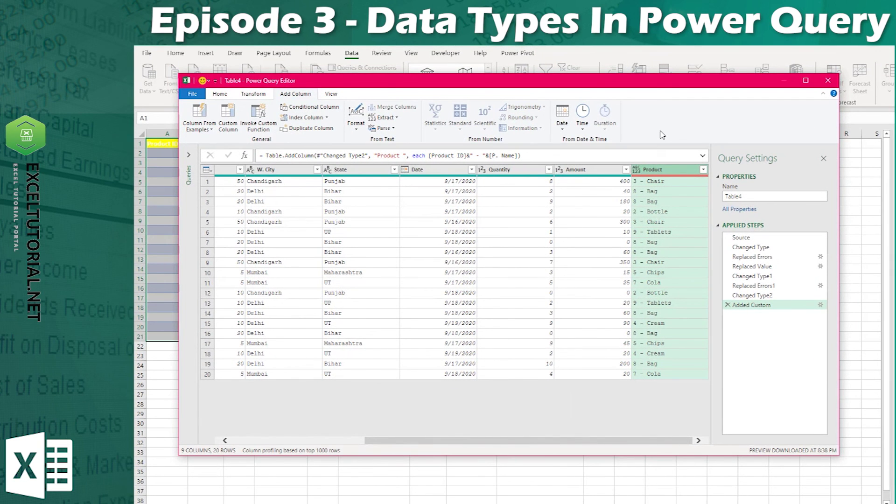